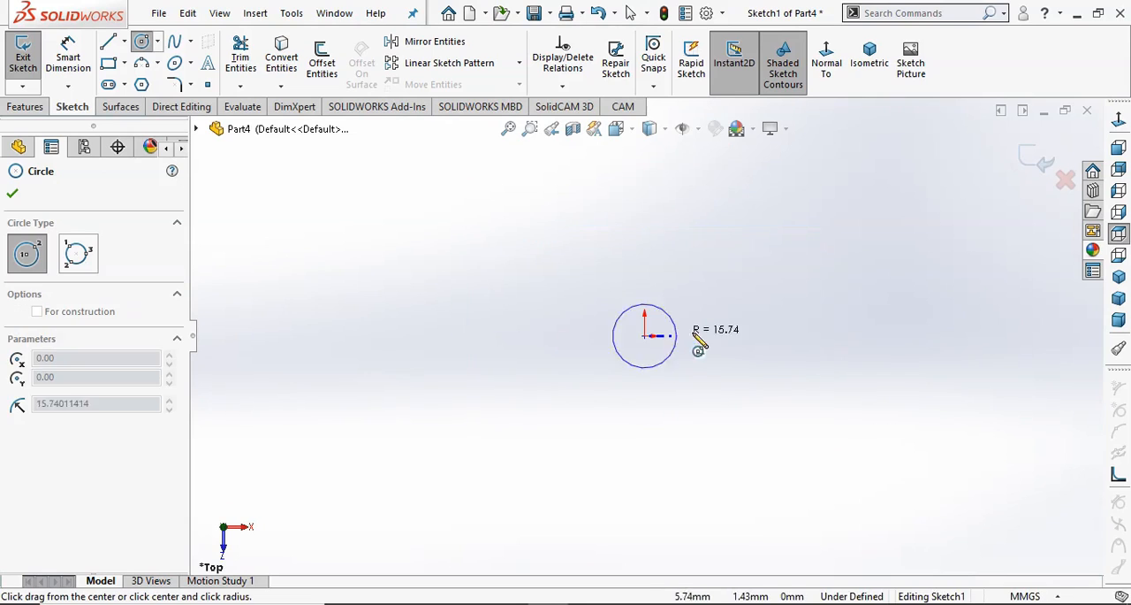
Sketch a circle centred on the origin and set its diameter to 30 mm.
left_click(733, 340)
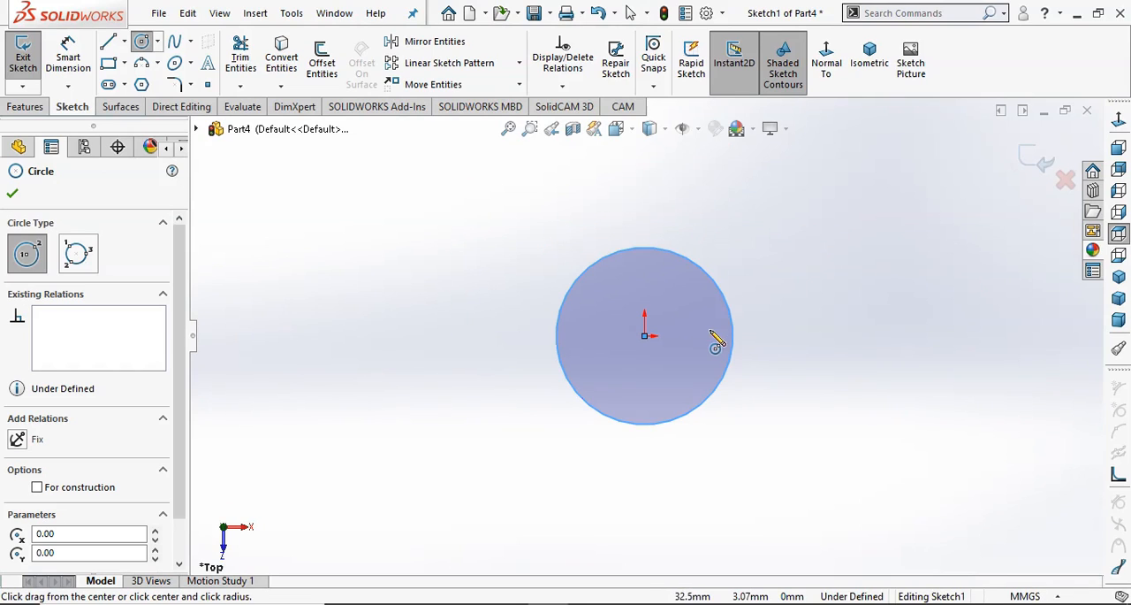
left_click(12, 194)
left_click(70, 60)
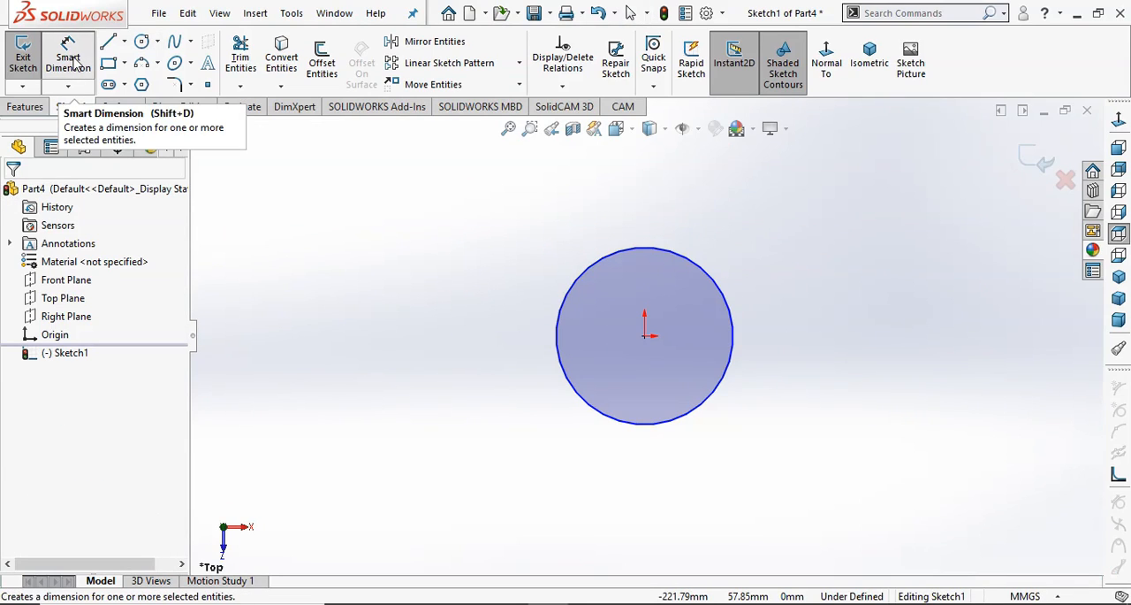
left_click(579, 393)
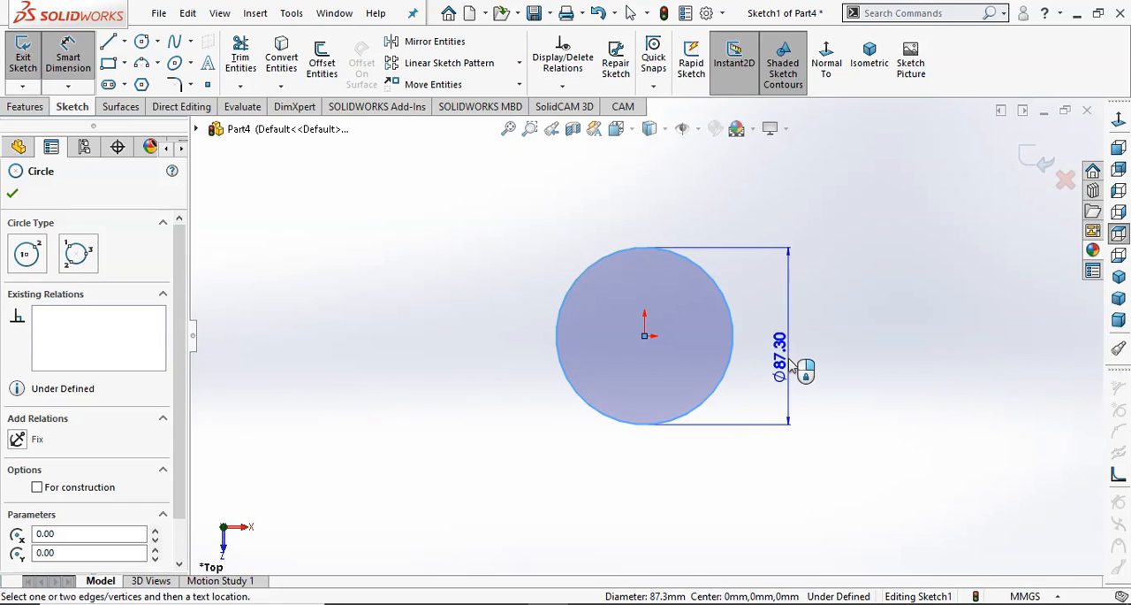
left_click(789, 358)
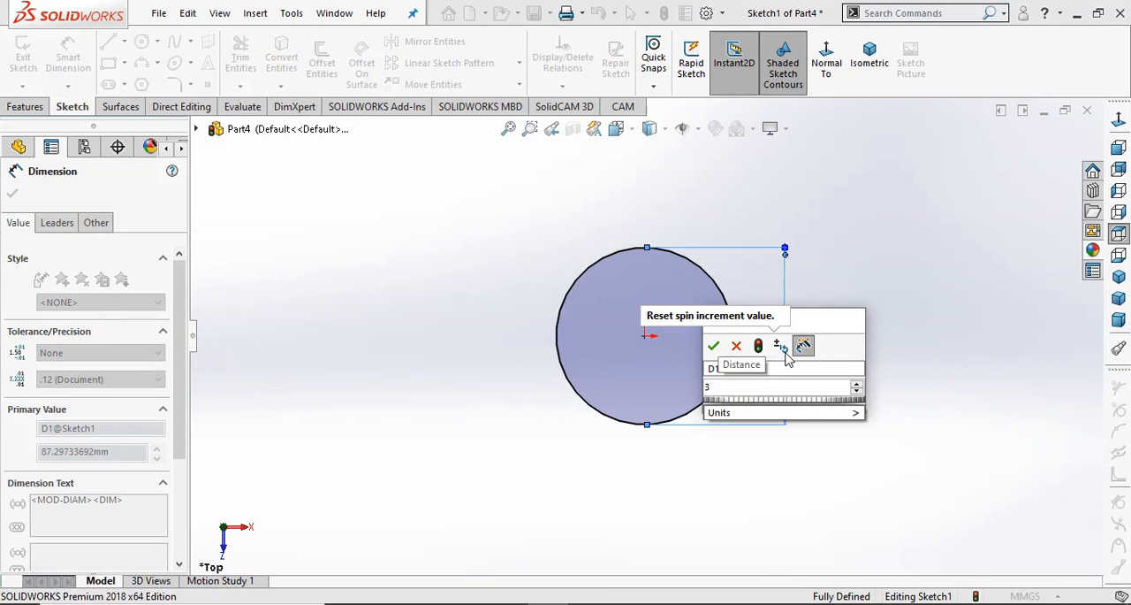
type("30")
key("Return")
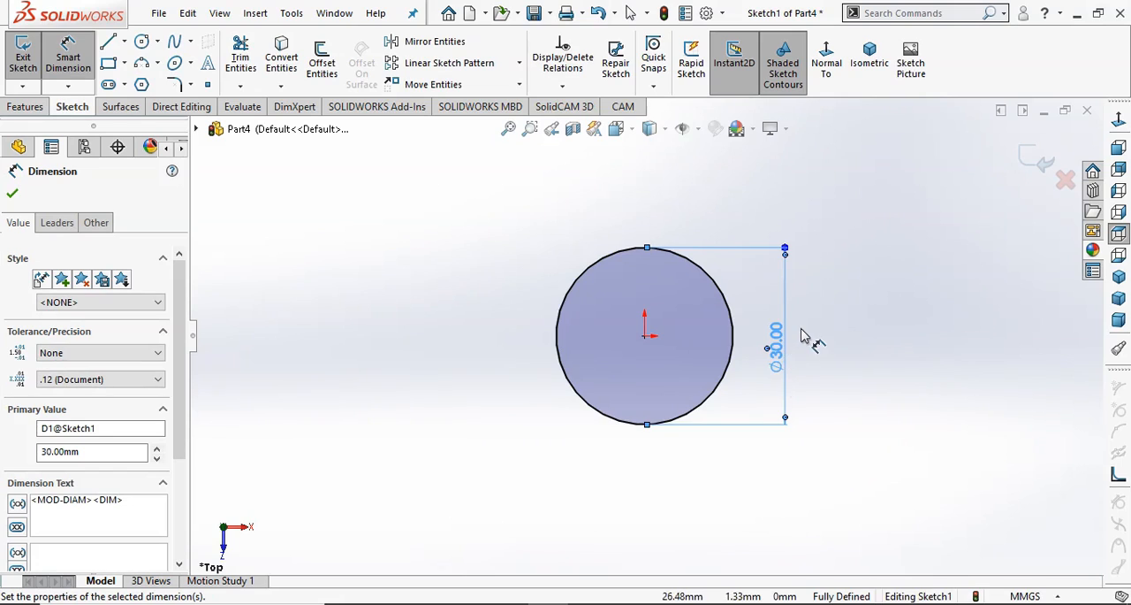
left_click(13, 195)
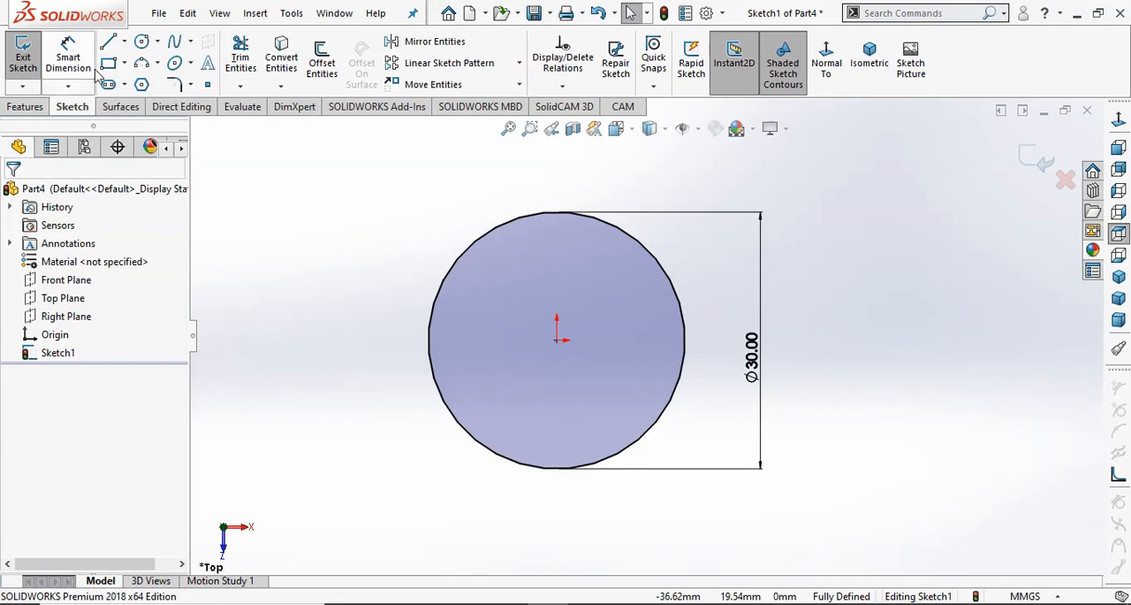
Draw a vertical centerline through the circle from its top quadrant to its bottom quadrant.
left_click(123, 42)
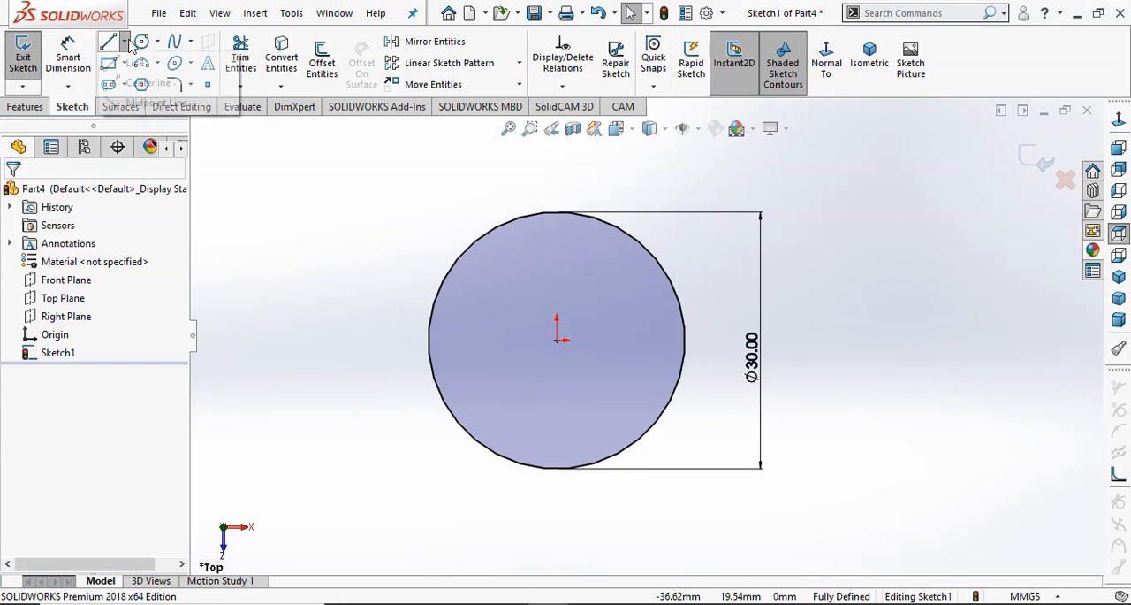
left_click(123, 82)
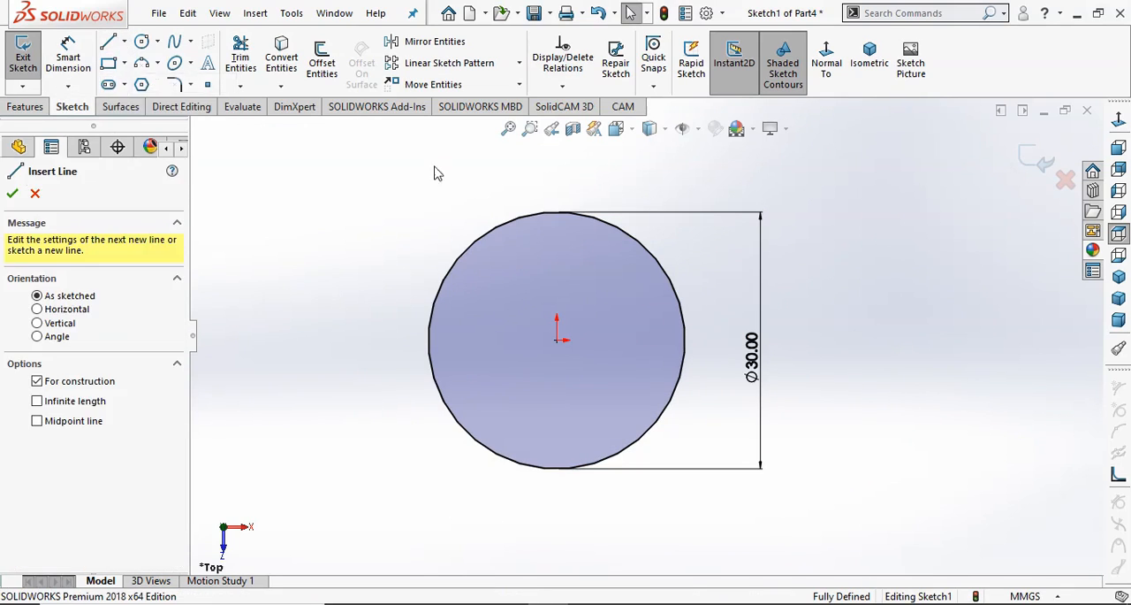
left_click(556, 213)
left_click(556, 467)
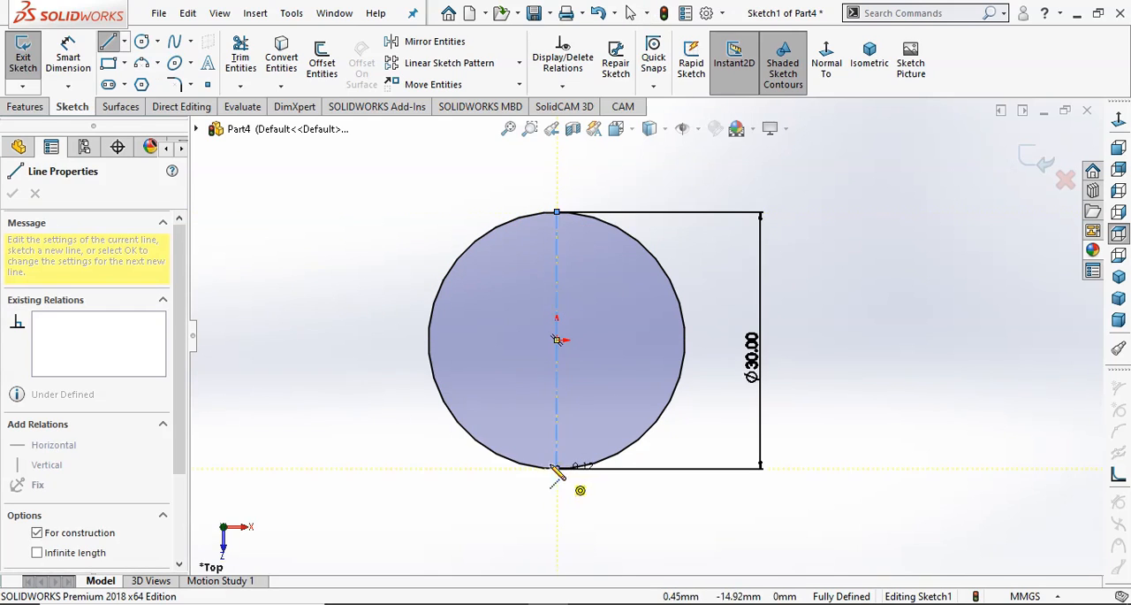
right_click(395, 226)
left_click(425, 247)
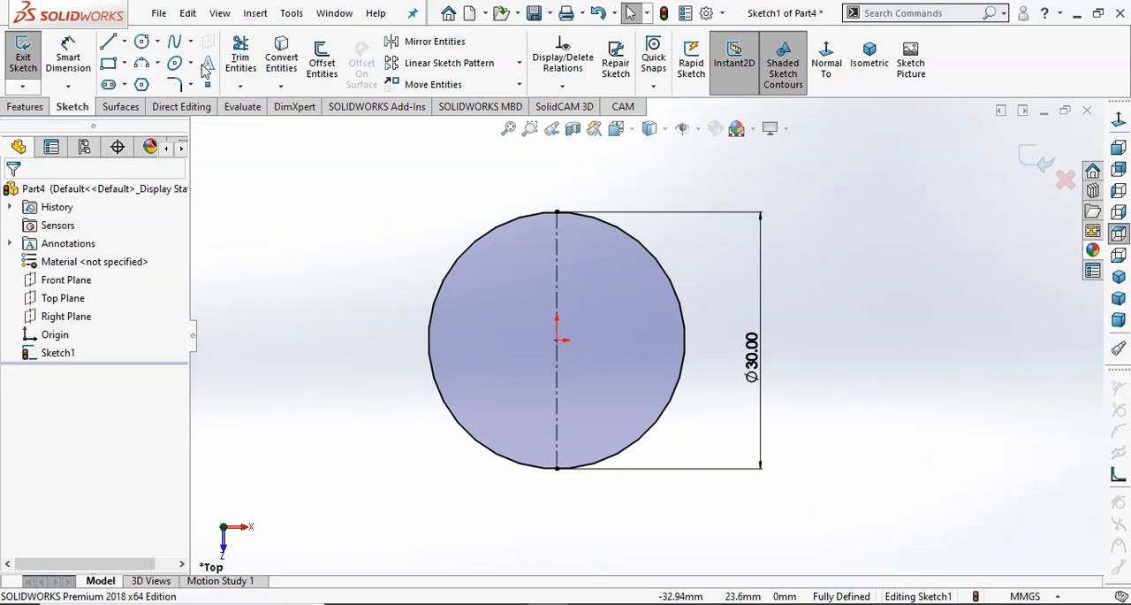
Trim away the left half of the circle using Trim to closest, and exit the sketch.
left_click(239, 55)
left_click(78, 505)
left_click(480, 446)
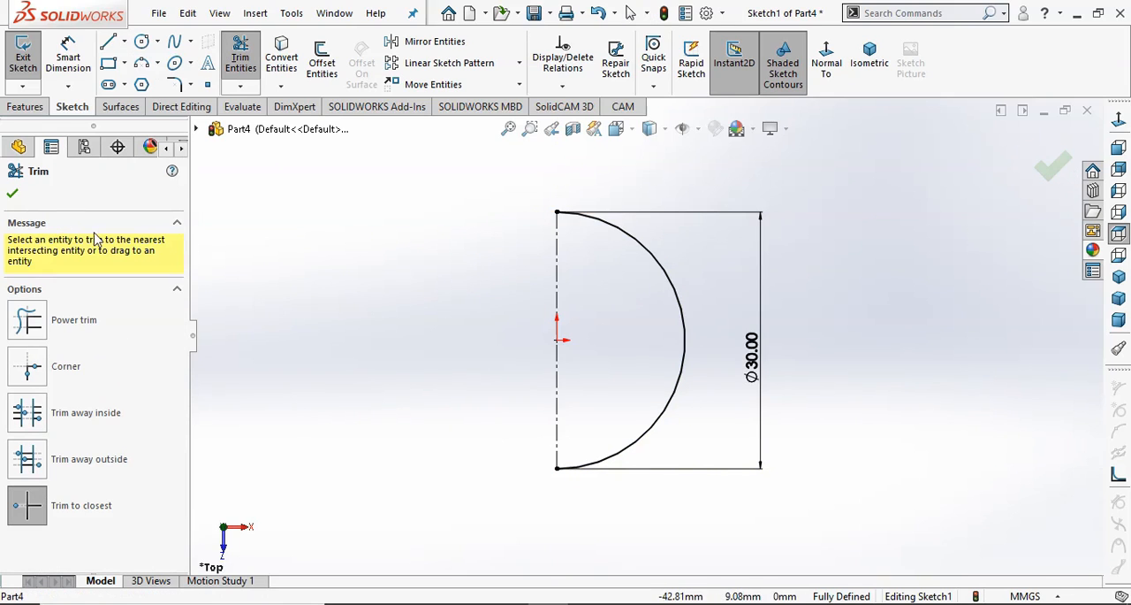
left_click(13, 193)
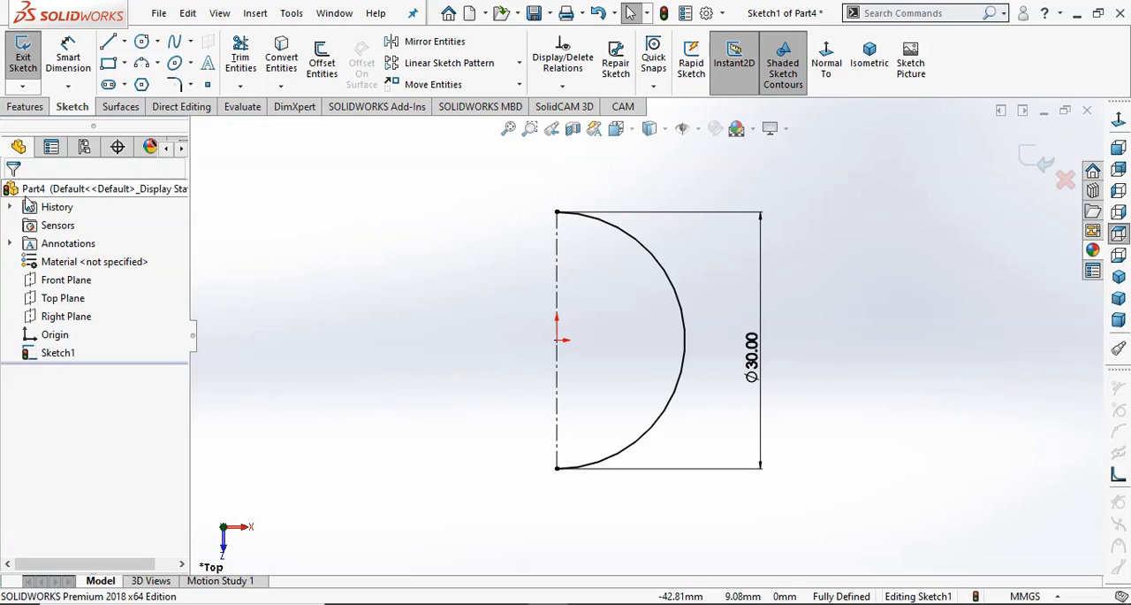
left_click(1031, 157)
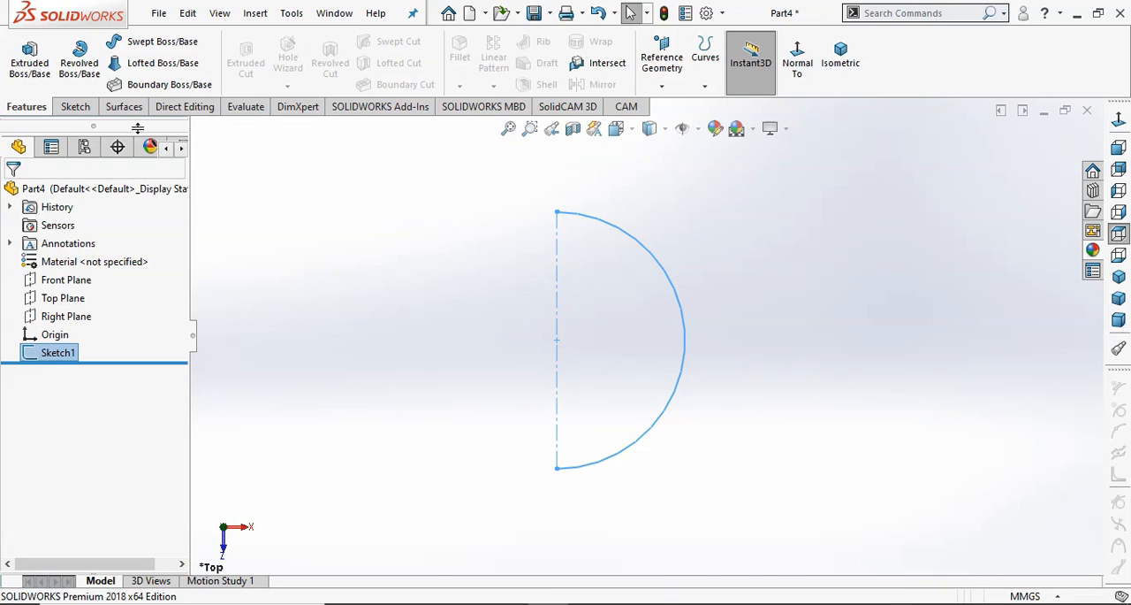
Create a revolved surface by turning the half-circle arc 360 degrees about the vertical centerline.
left_click(124, 108)
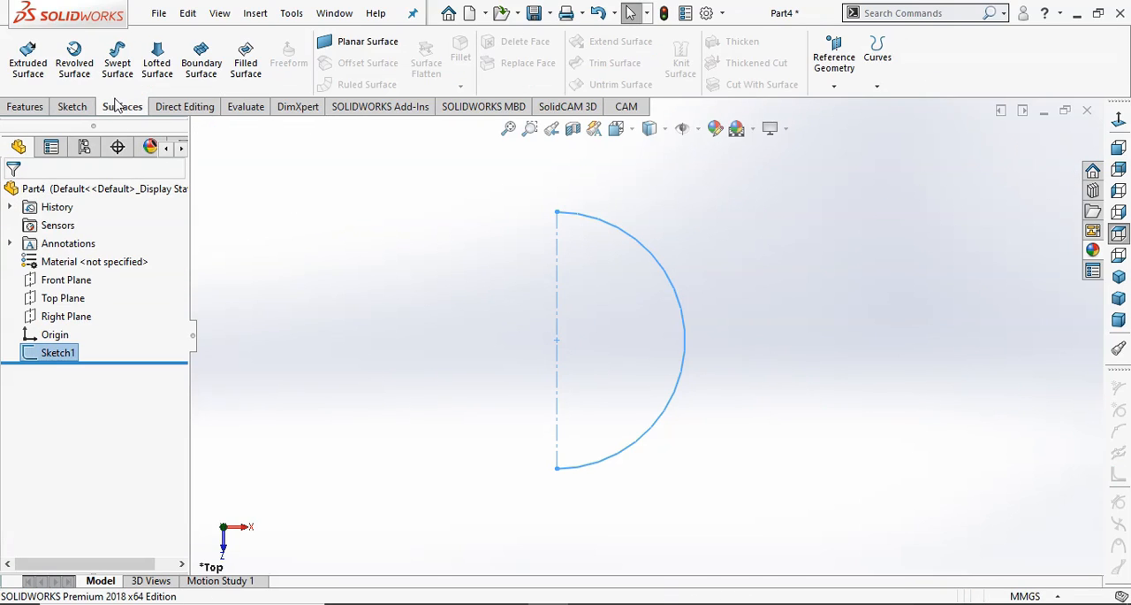
left_click(74, 57)
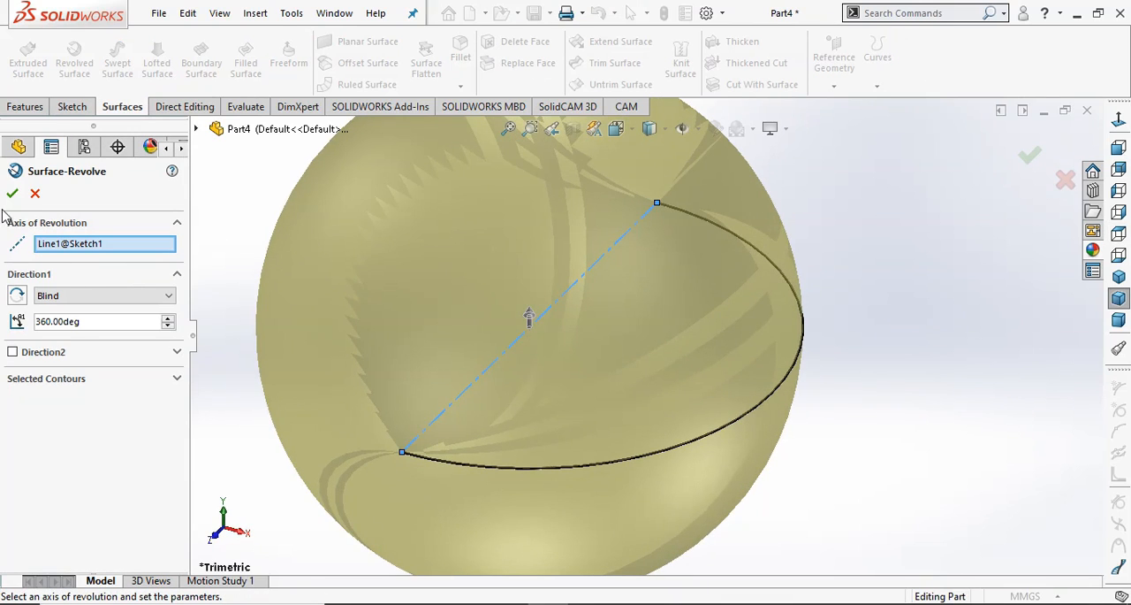
left_click(13, 192)
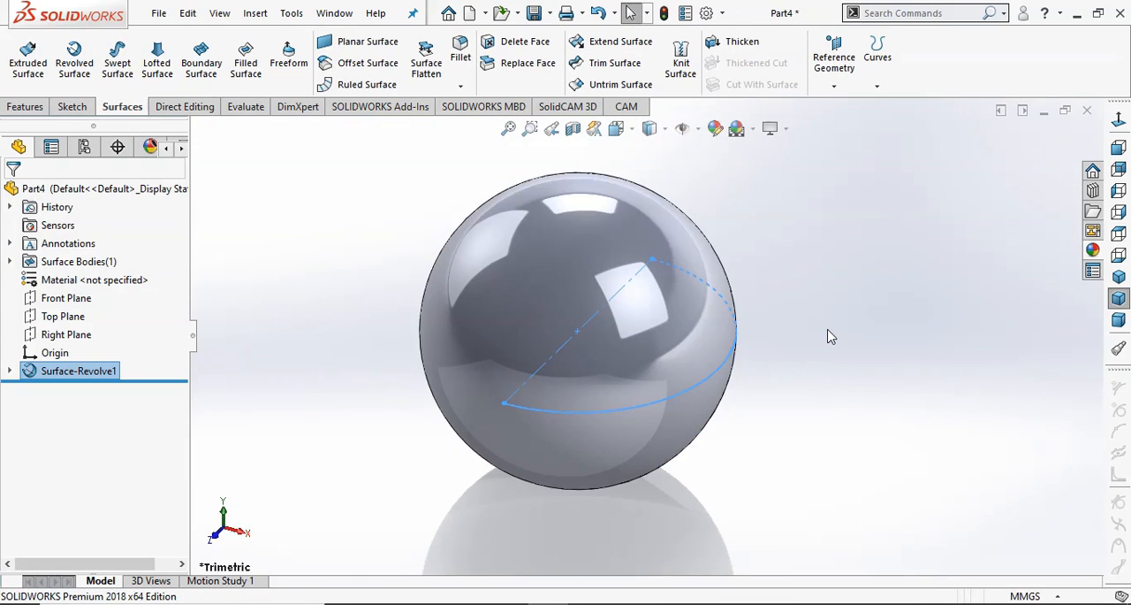
left_click(323, 340)
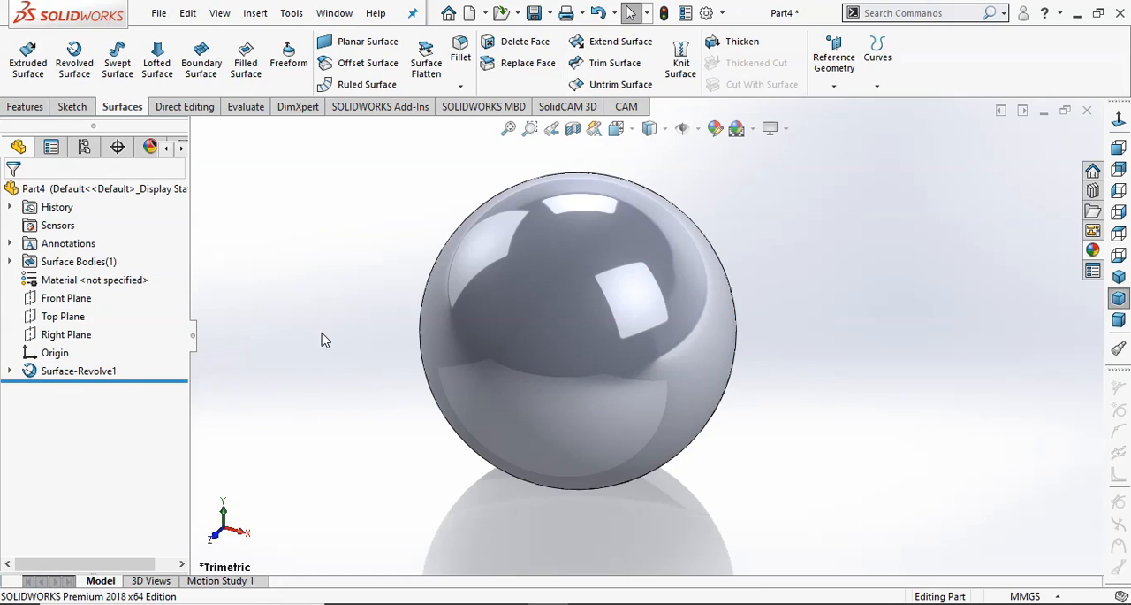
Create a reference plane parallel to the Top Plane and tangent to the sphere, with the offset flipped to its underside.
left_click(74, 318)
left_click(835, 57)
left_click(844, 107)
left_click(582, 355)
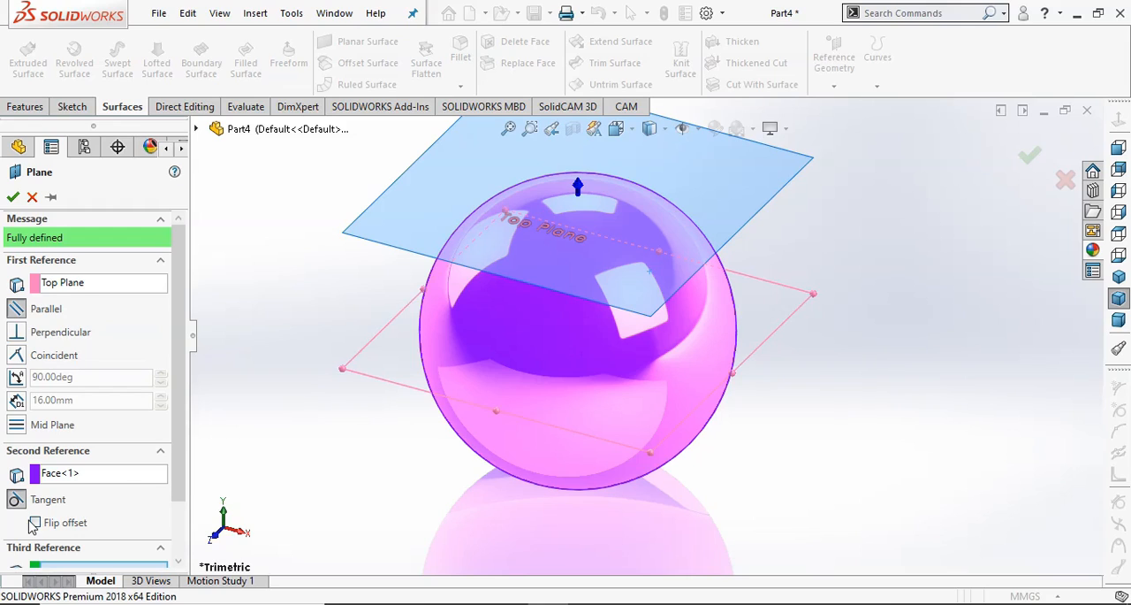
left_click(35, 524)
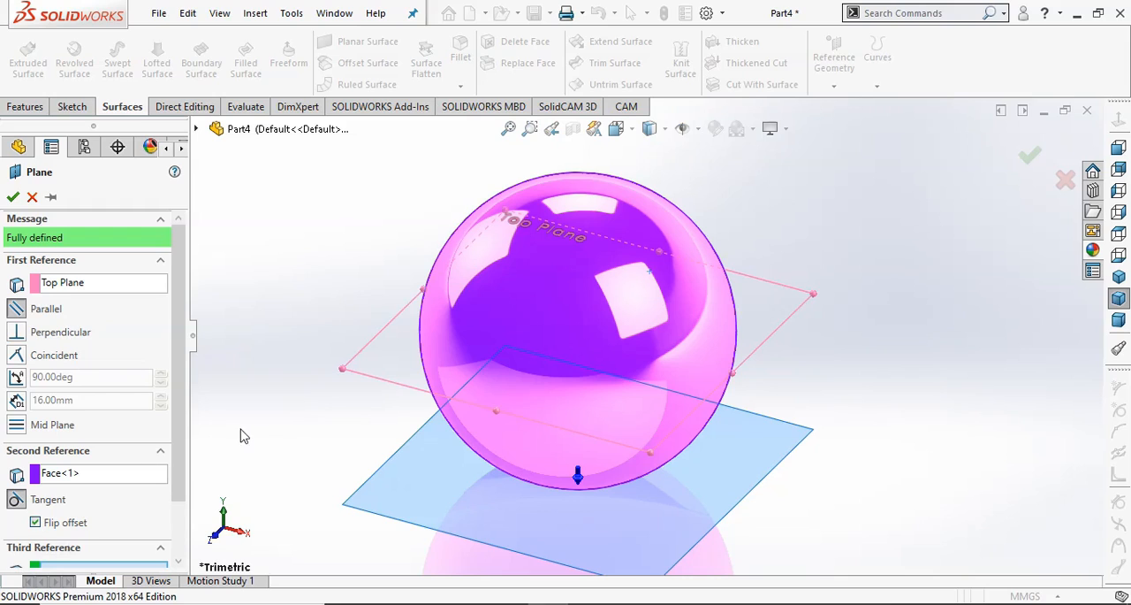
left_click_drag(179, 435, 187, 515)
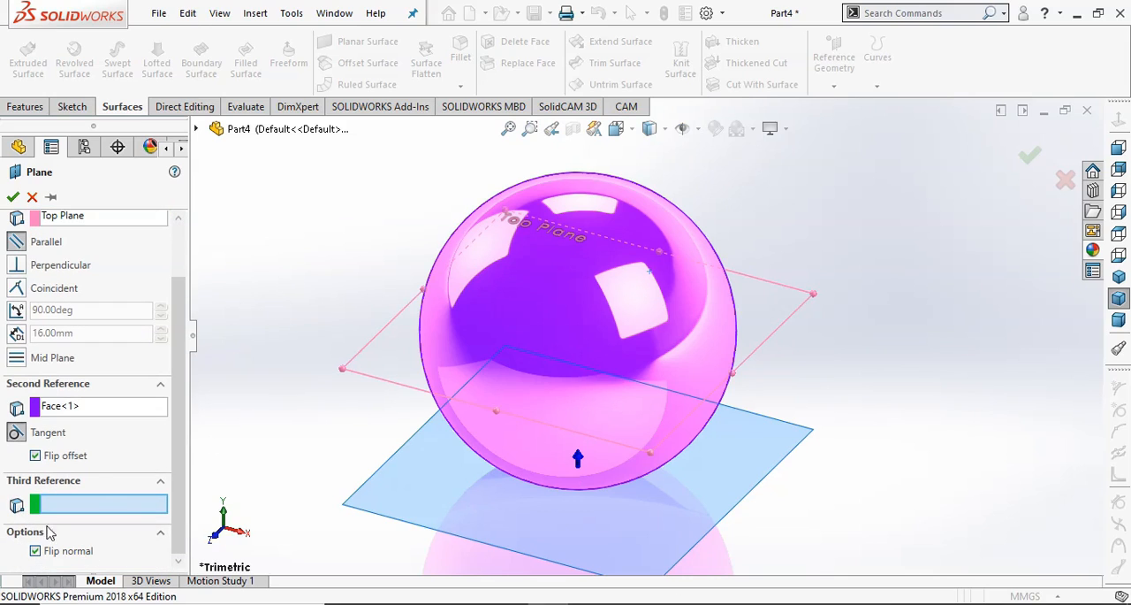
left_click(13, 197)
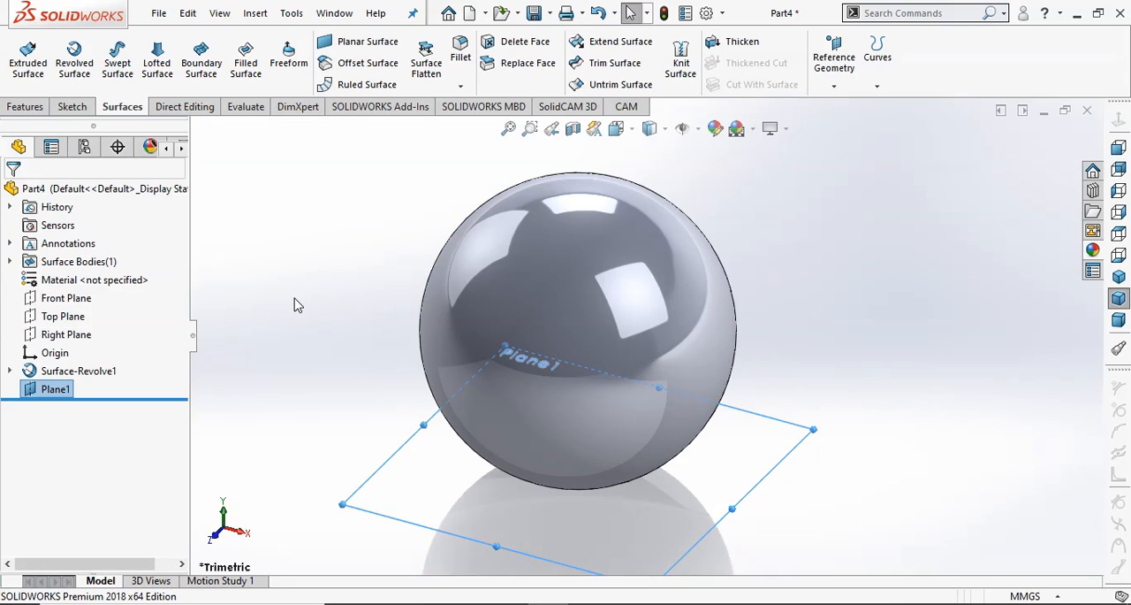
left_click(351, 423)
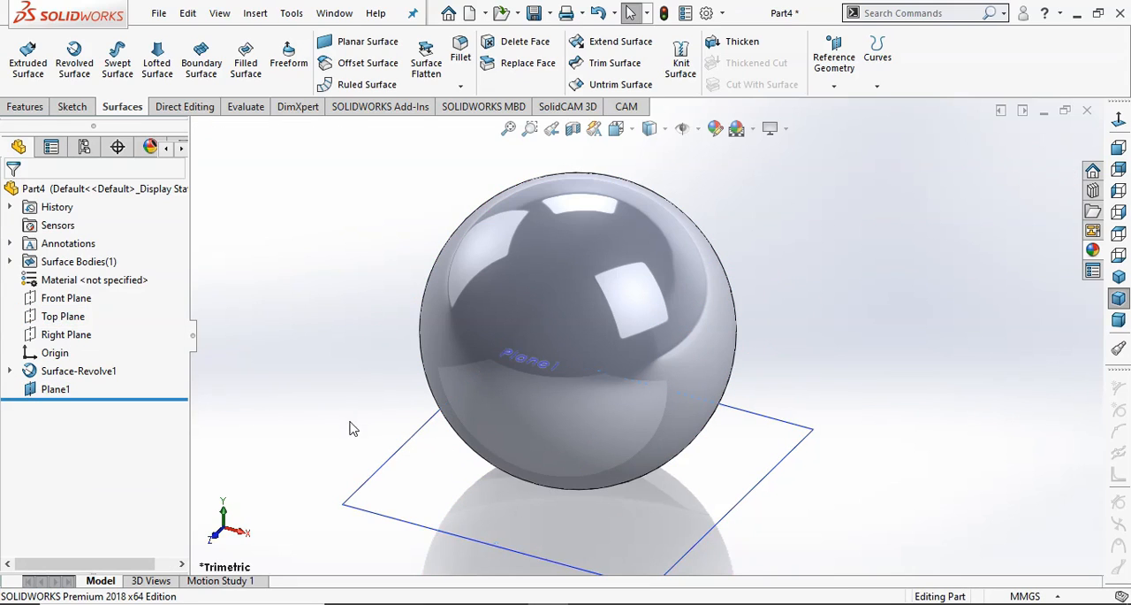
Start a sketch on the tangent plane and draw a circle about 8.8 mm in diameter centred on the origin.
left_click(366, 482)
left_click(436, 430)
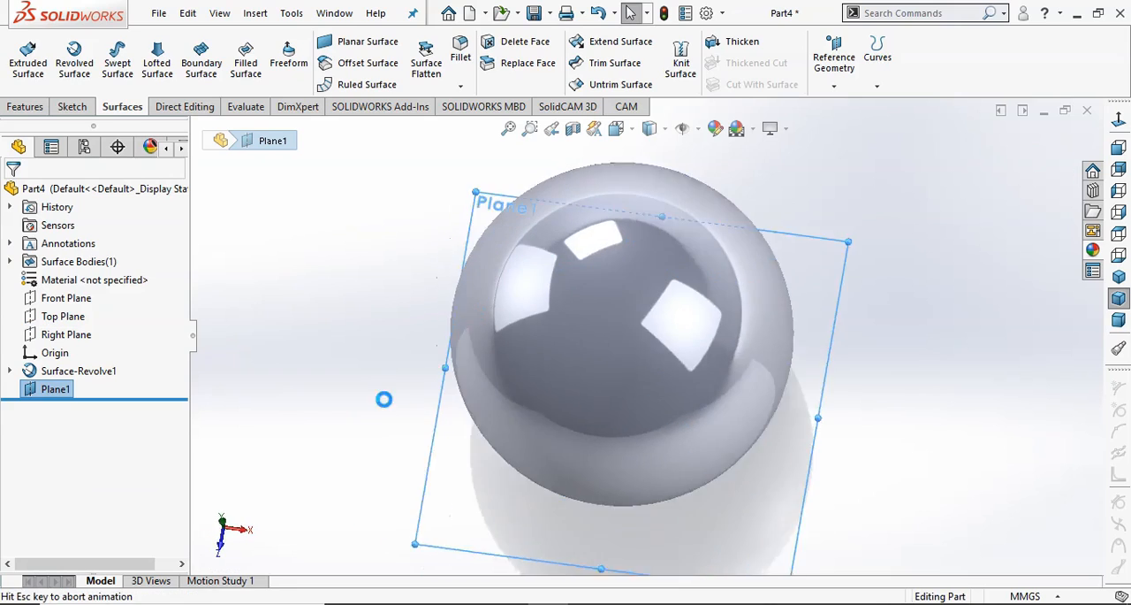
left_click(143, 42)
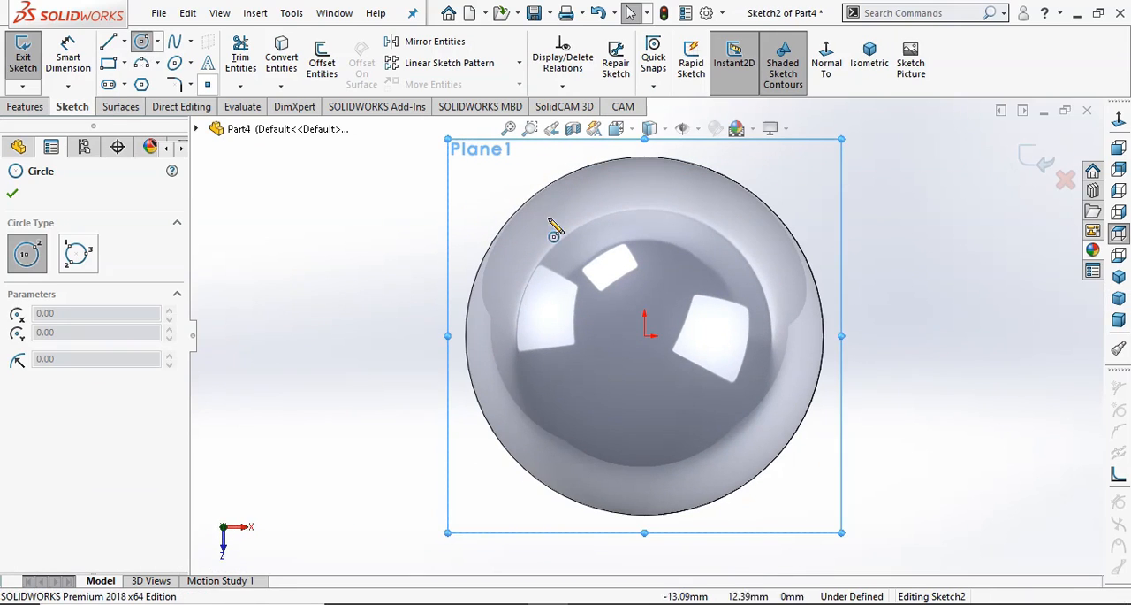
left_click(645, 336)
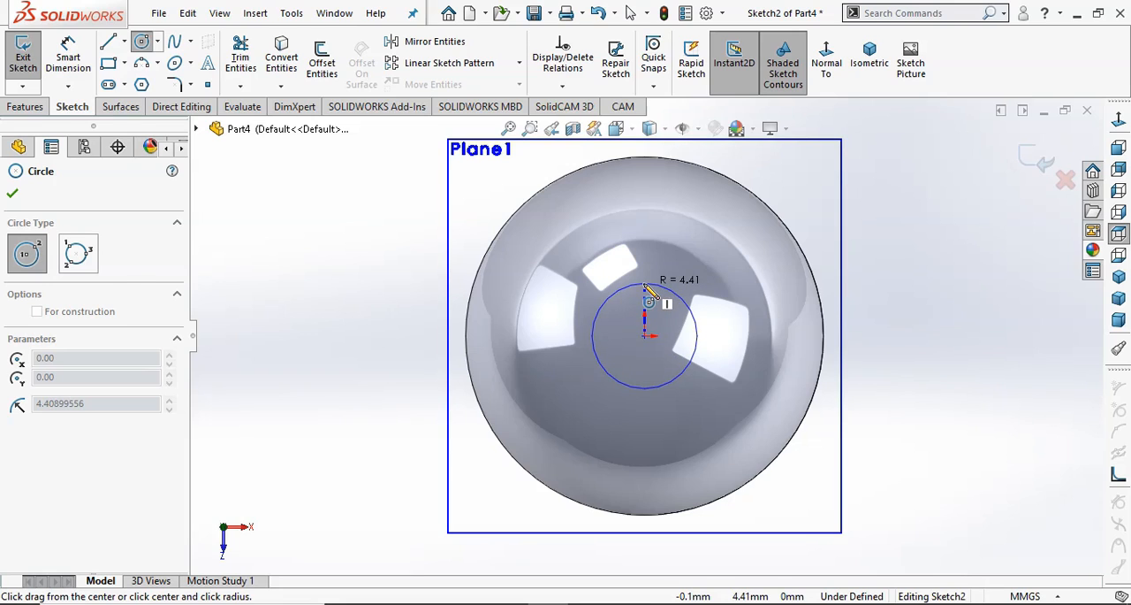
left_click(647, 286)
left_click(10, 195)
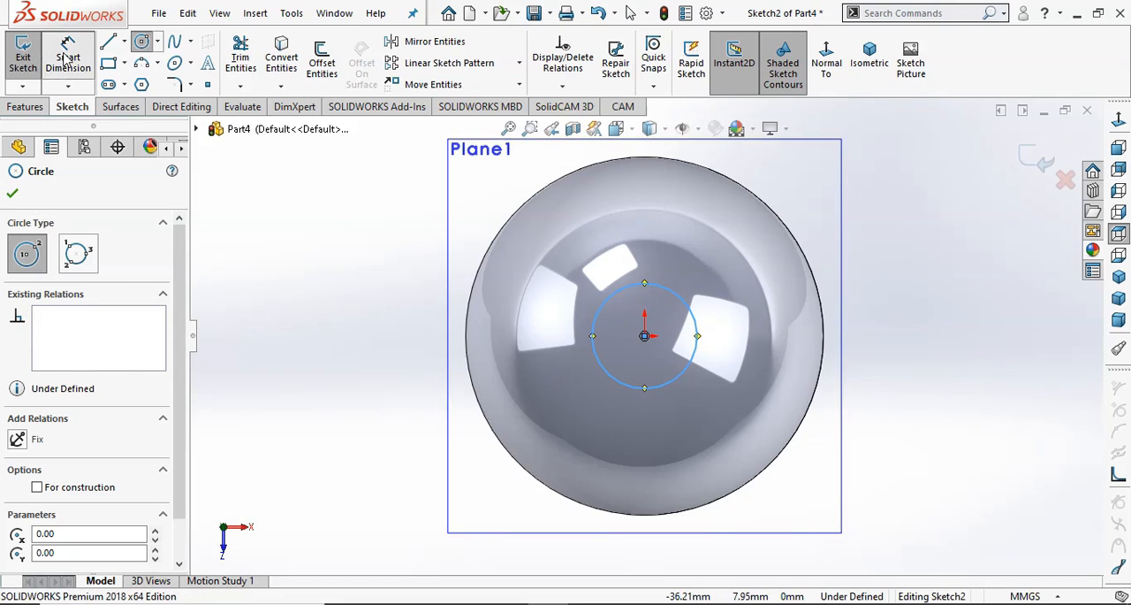
Set the small circle's diameter to 5 mm and exit the sketch.
left_click(601, 376)
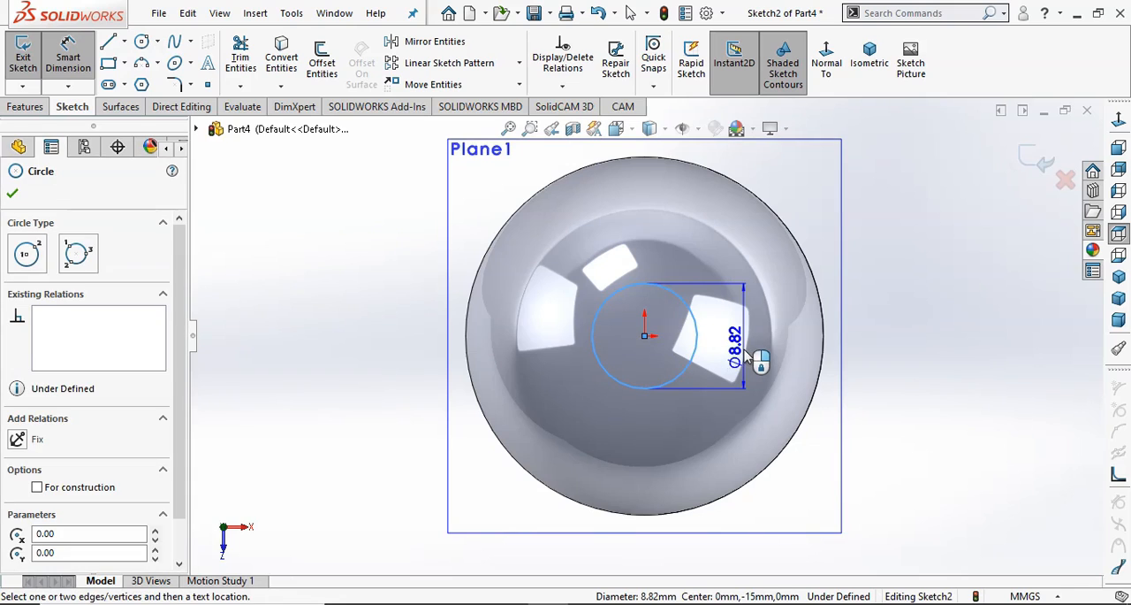
left_click(747, 367)
type("5")
key("Return")
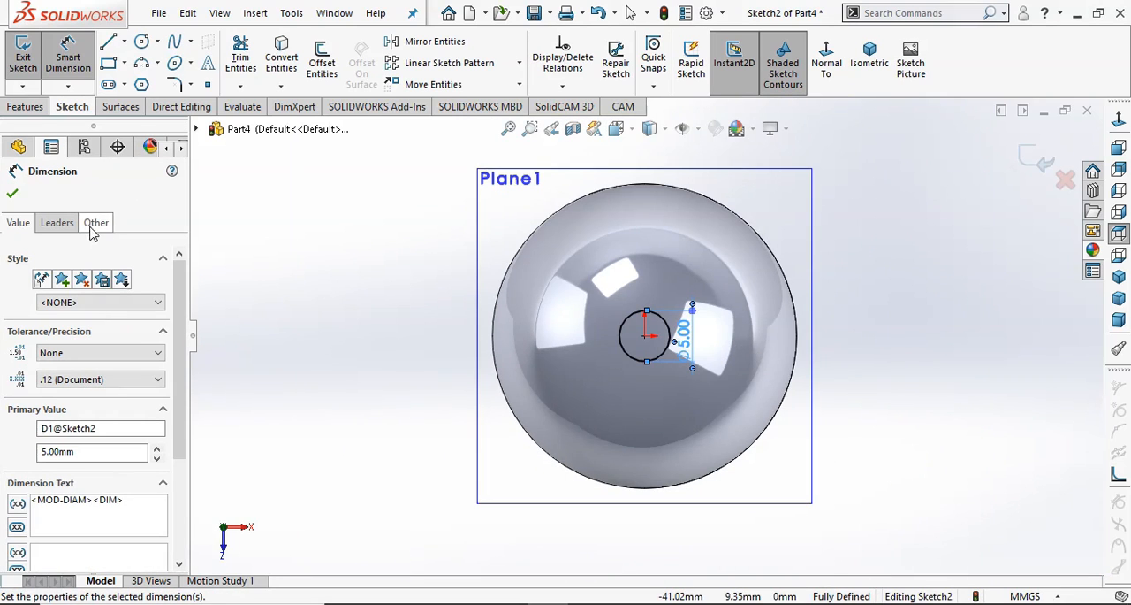
left_click(11, 193)
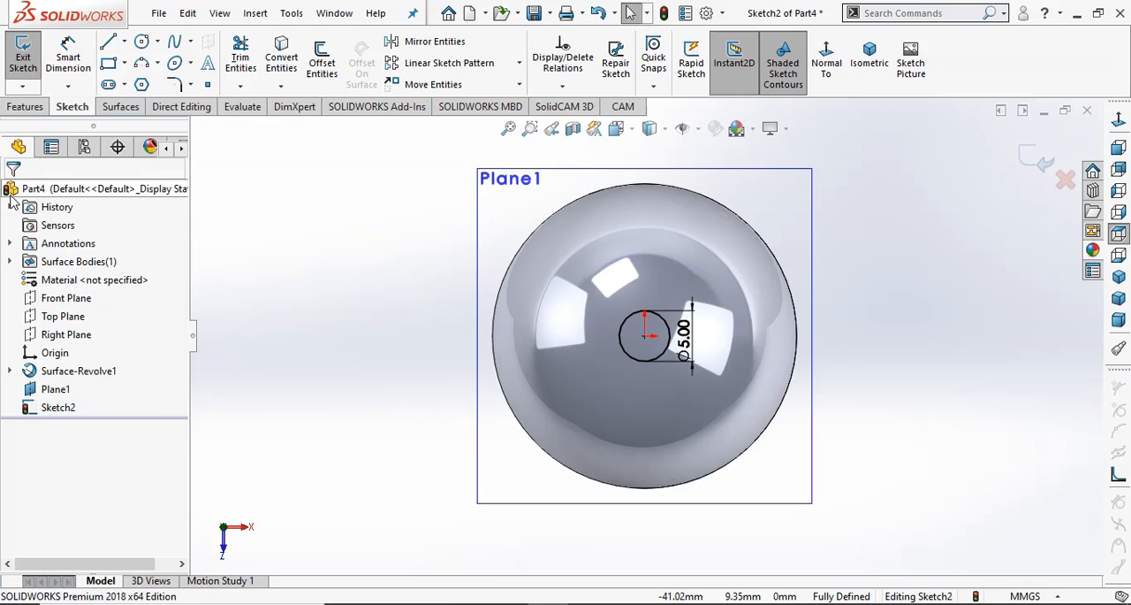
left_click(1034, 163)
Create a counterclockwise constant-pitch helix from the 5 mm circle, 30 mm high with 10 revolutions, running up through the sphere with Reverse direction off.
middle_click_drag(944, 312, 946, 223)
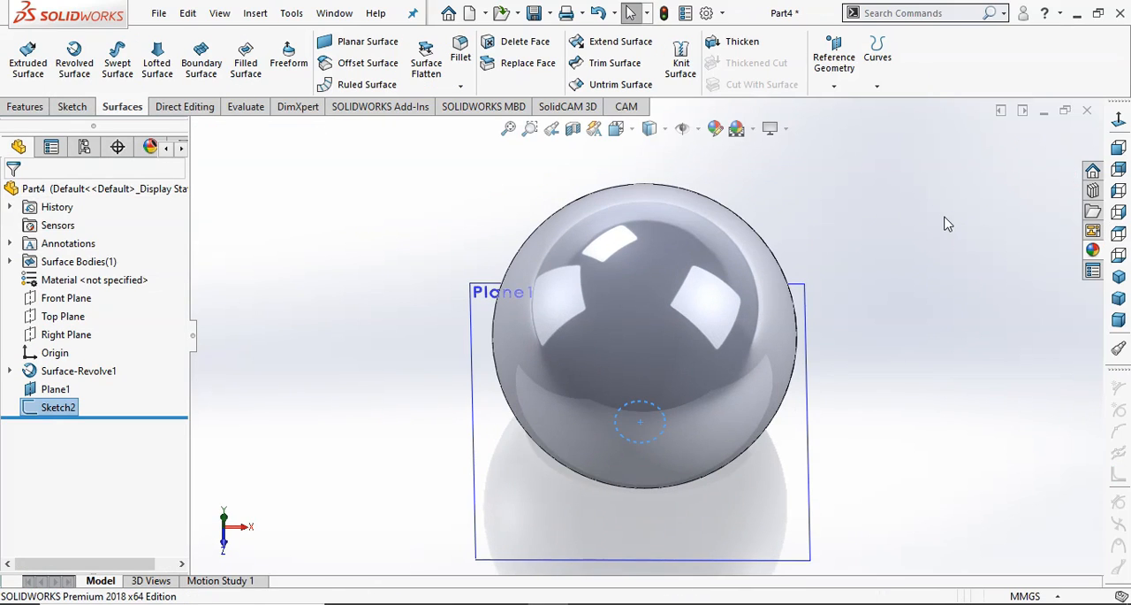
left_click(878, 84)
left_click(910, 206)
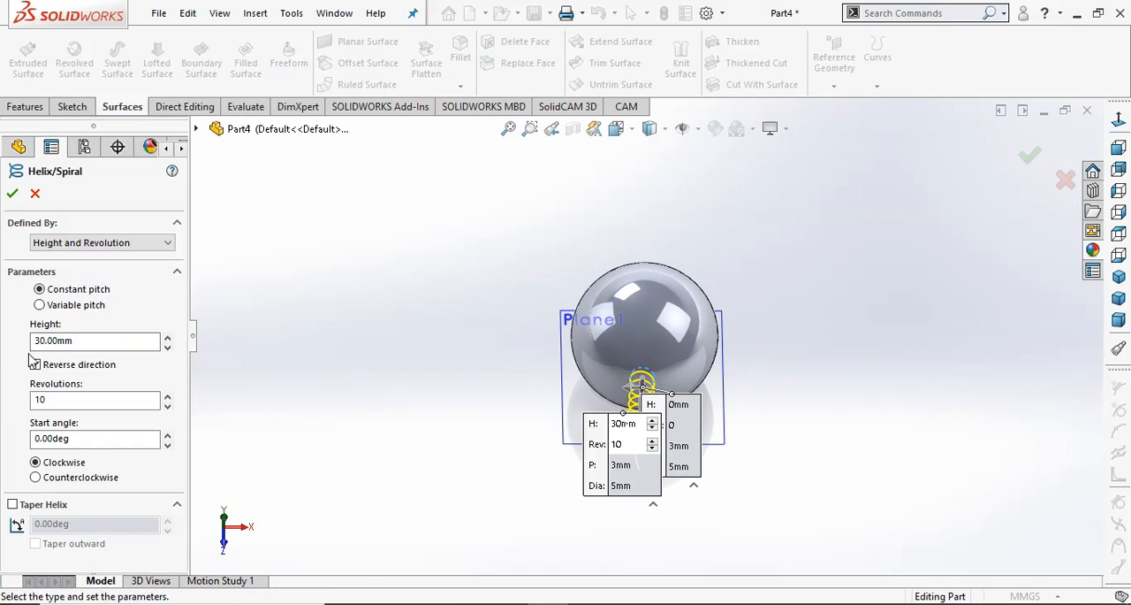
left_click(36, 365)
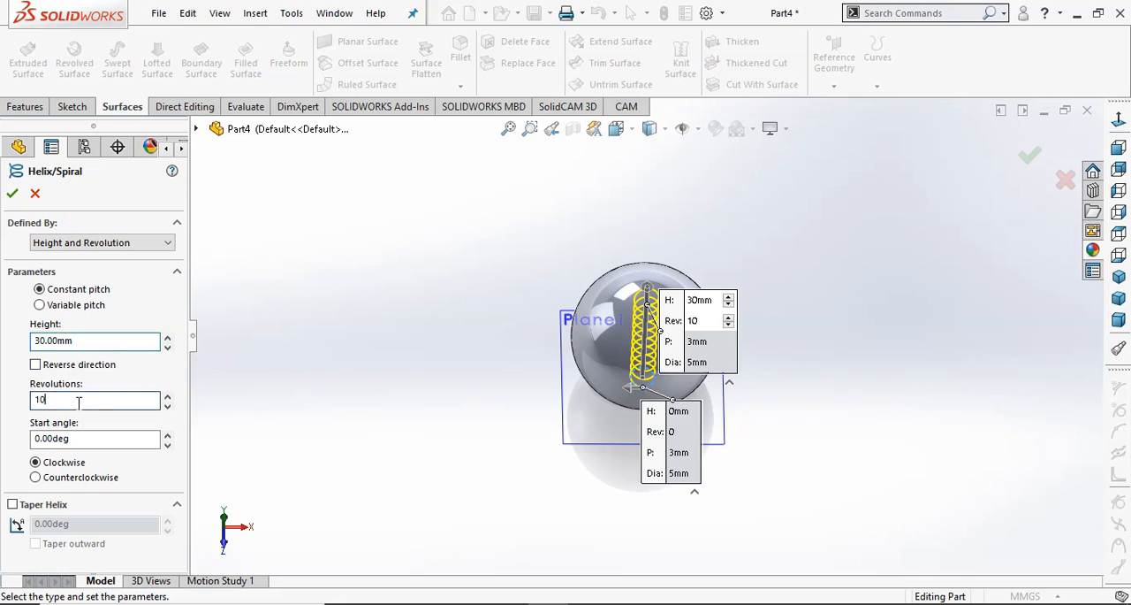
left_click(36, 478)
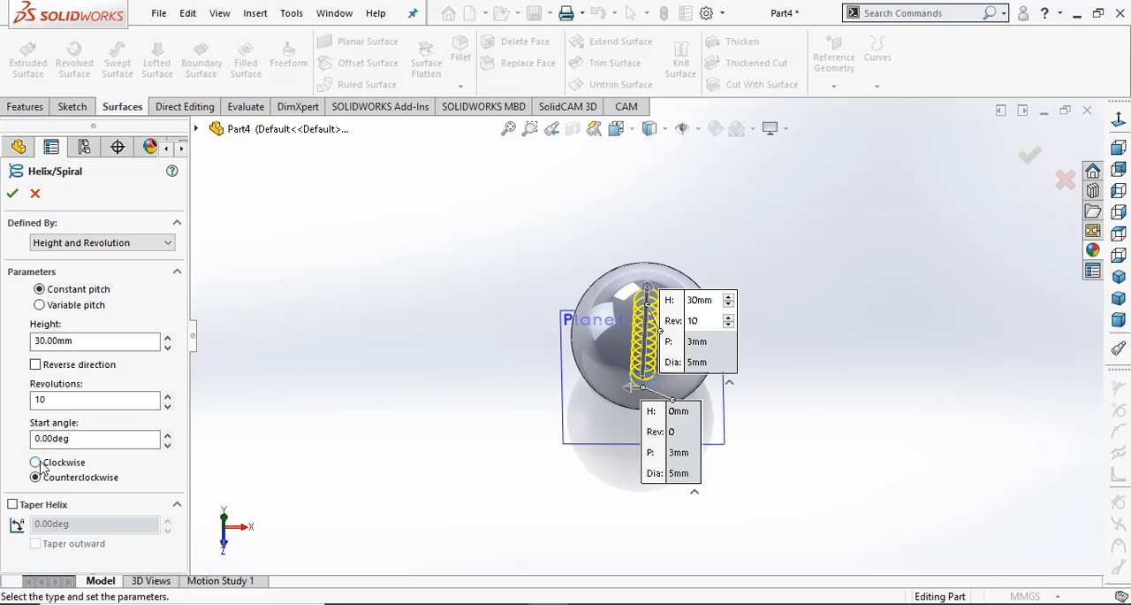
left_click(12, 194)
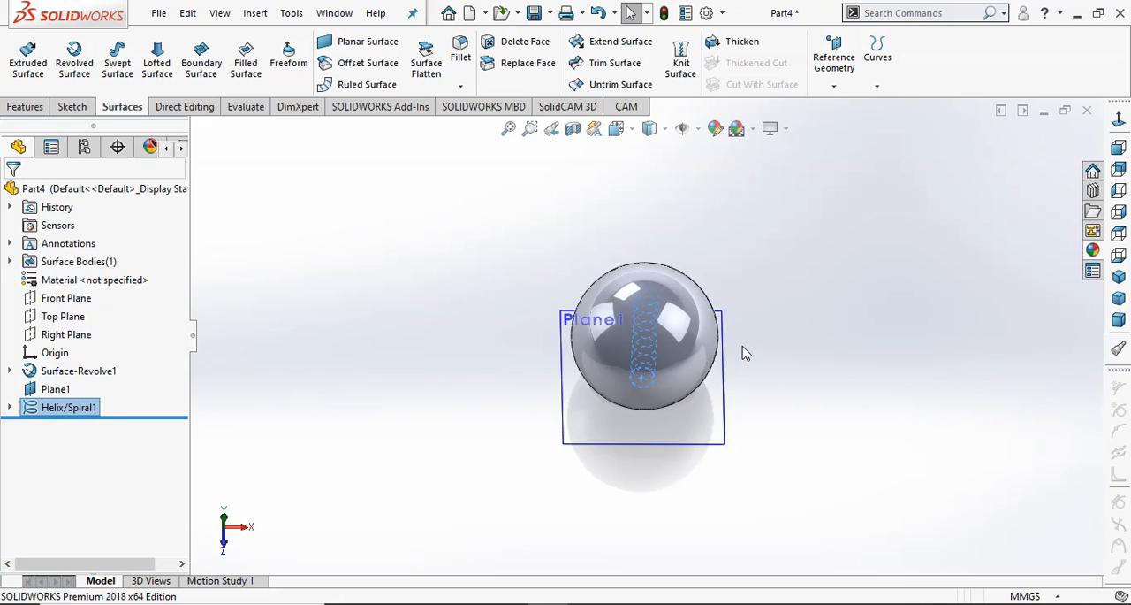
scroll(743, 353, "down", 1)
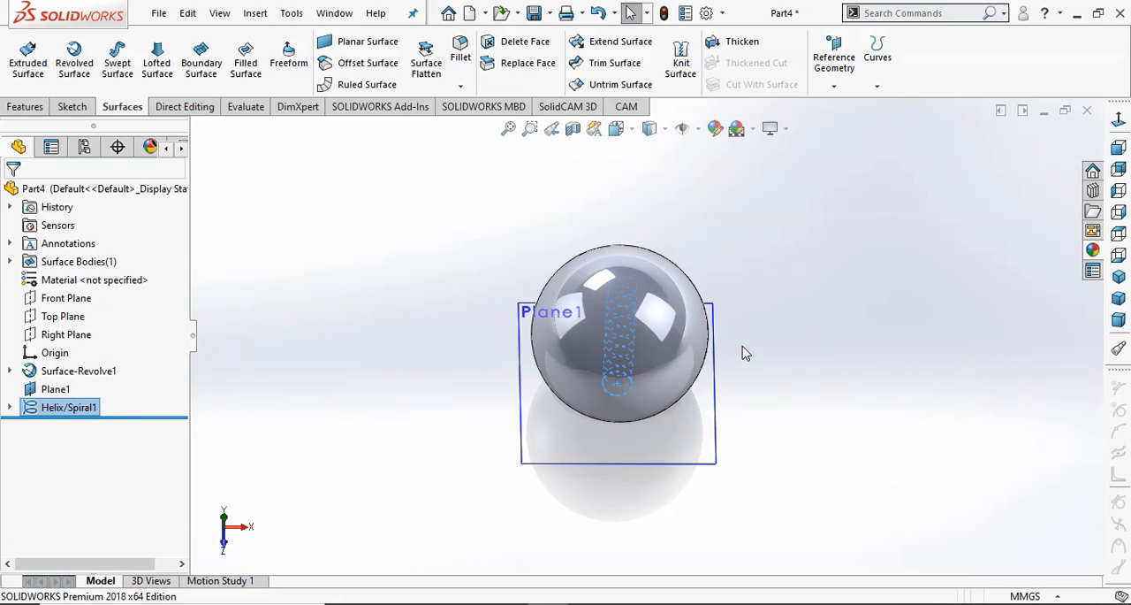
Start a sketch on the tangent plane and draw a slightly sloped line about 19 mm long, running outward past the sphere's edge.
left_click(575, 464)
left_click(639, 423)
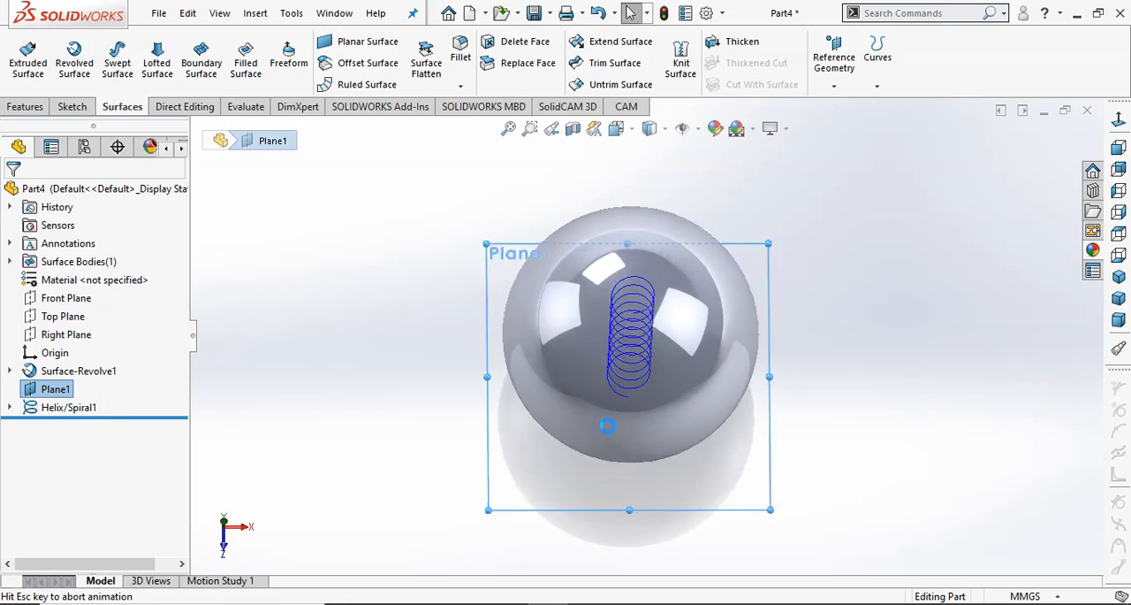
left_click(107, 41)
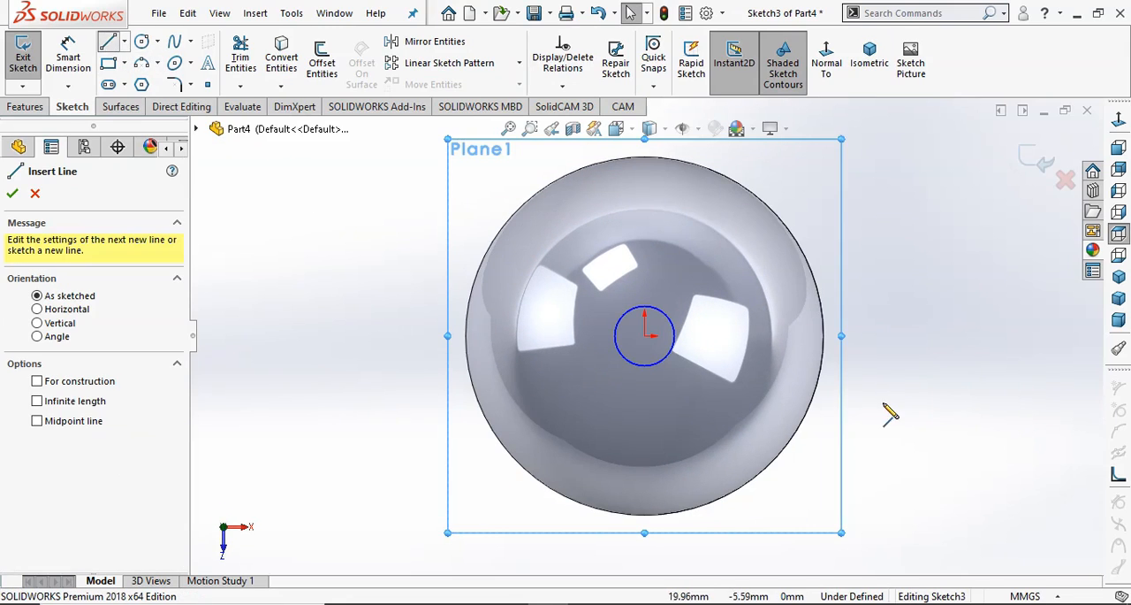
left_click(698, 379)
left_click(925, 366)
right_click(923, 292)
left_click(939, 304)
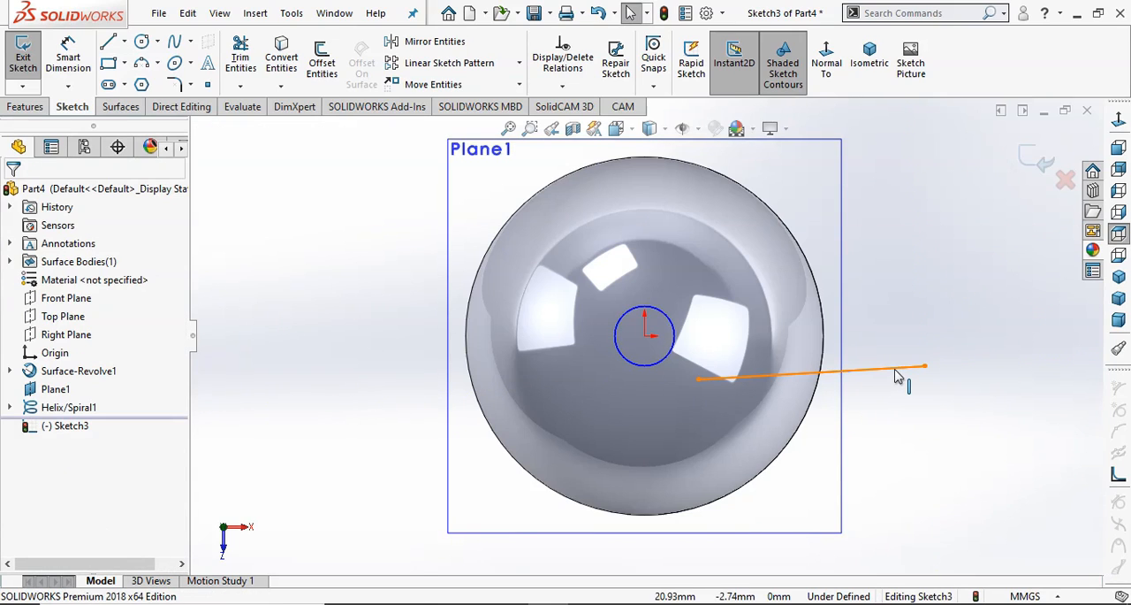
Add a horizontal relation to the sketched line.
left_click(895, 368)
left_click(913, 295)
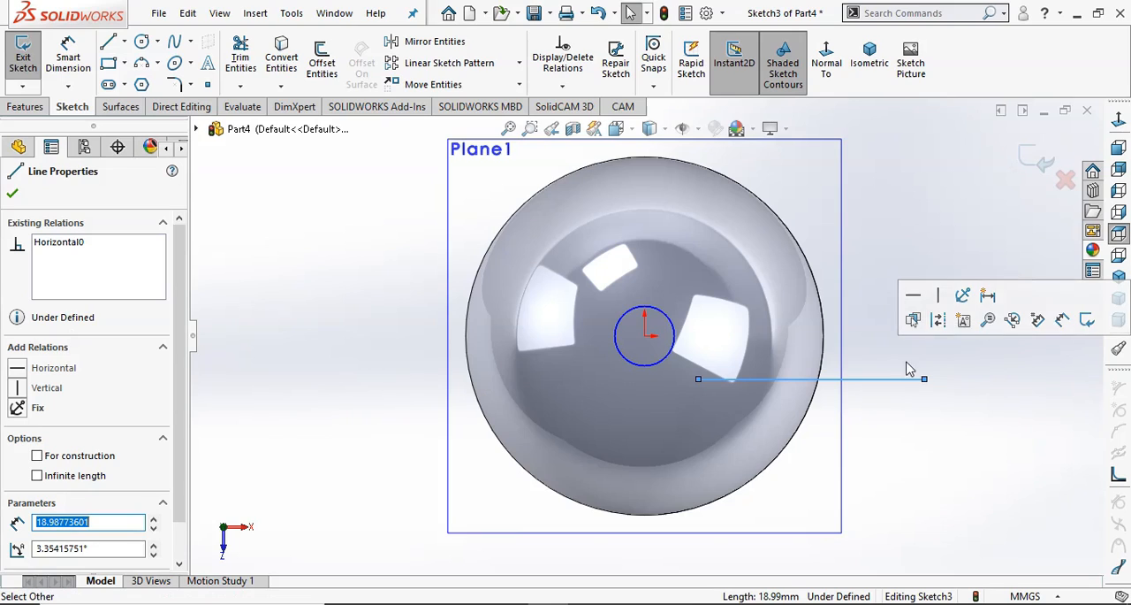
left_click(849, 361)
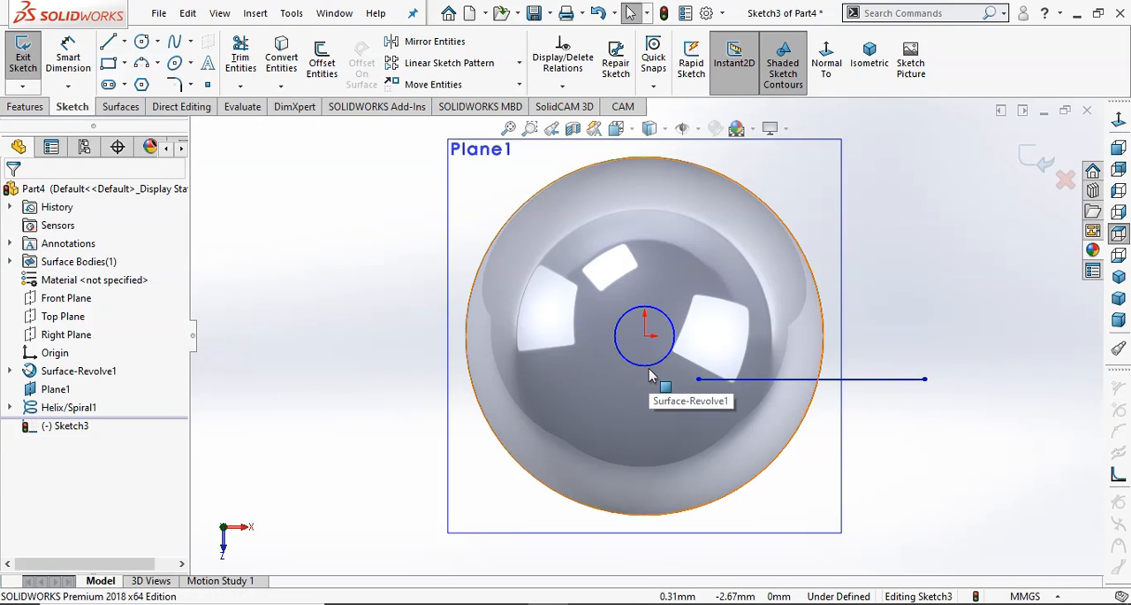
Add a pierce relation between the line's inner endpoint and the helix.
left_click(654, 364)
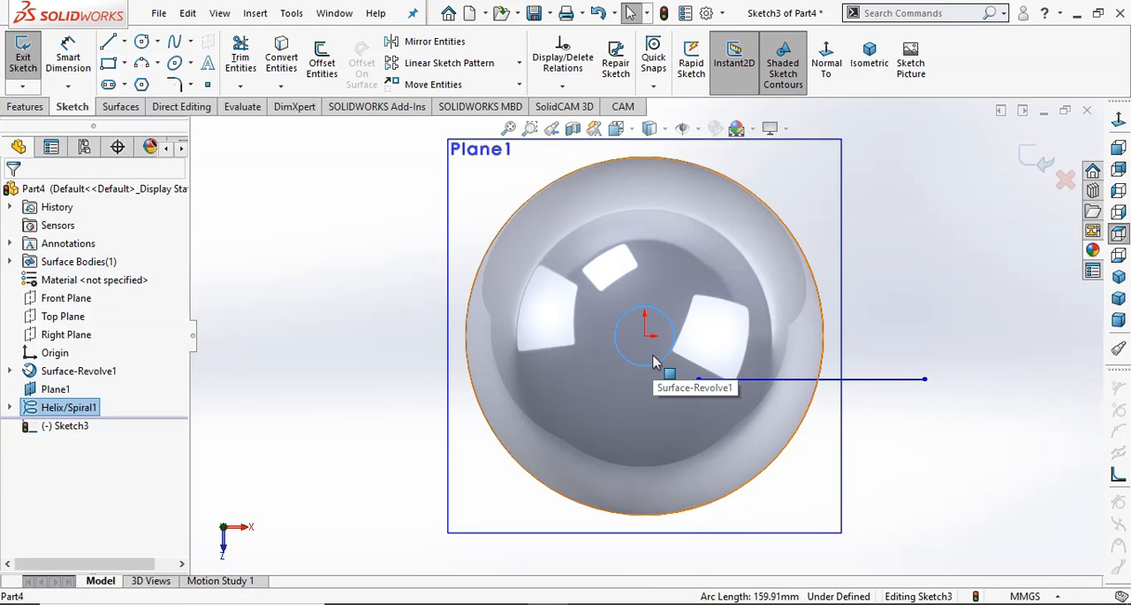
left_click(698, 379, "ctrl")
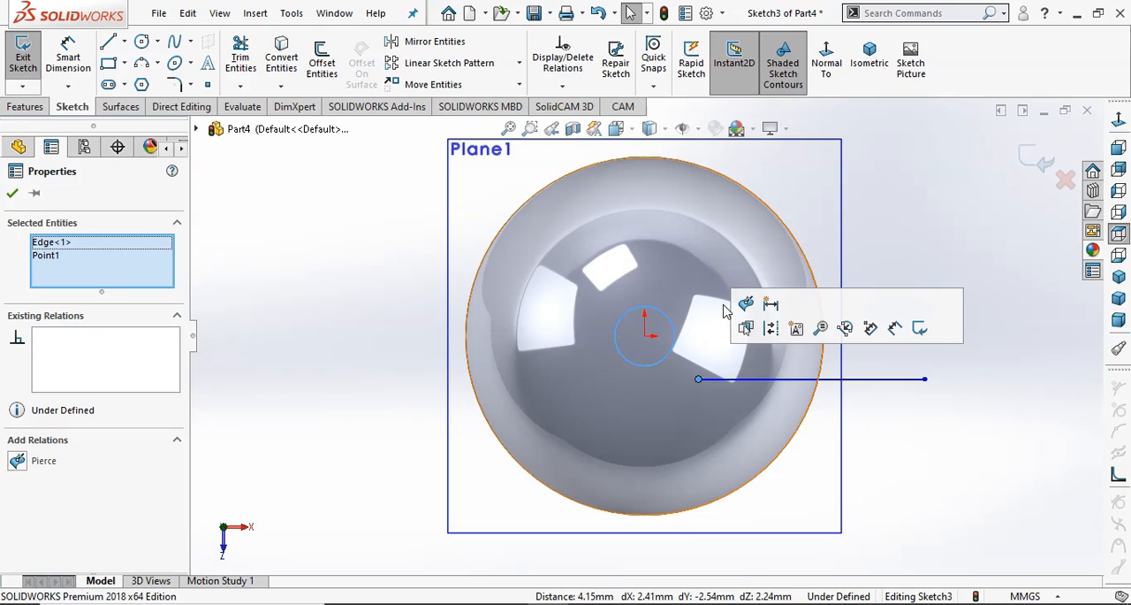
left_click(745, 303)
left_click(964, 427)
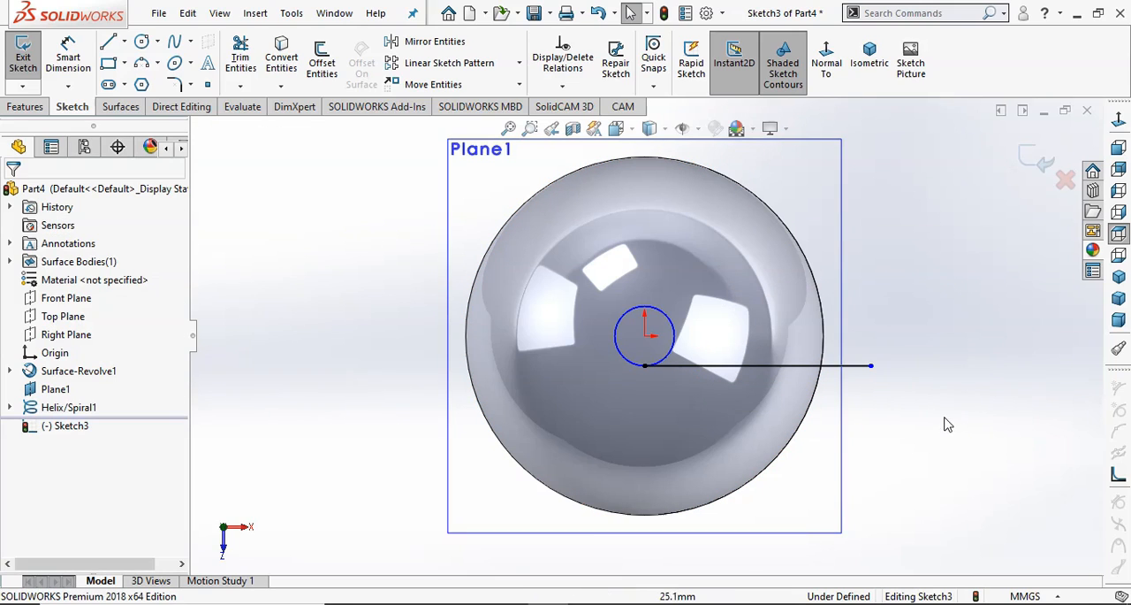
Dimension the horizontal line to 18 mm and exit the sketch with a rebuild.
left_click(68, 58)
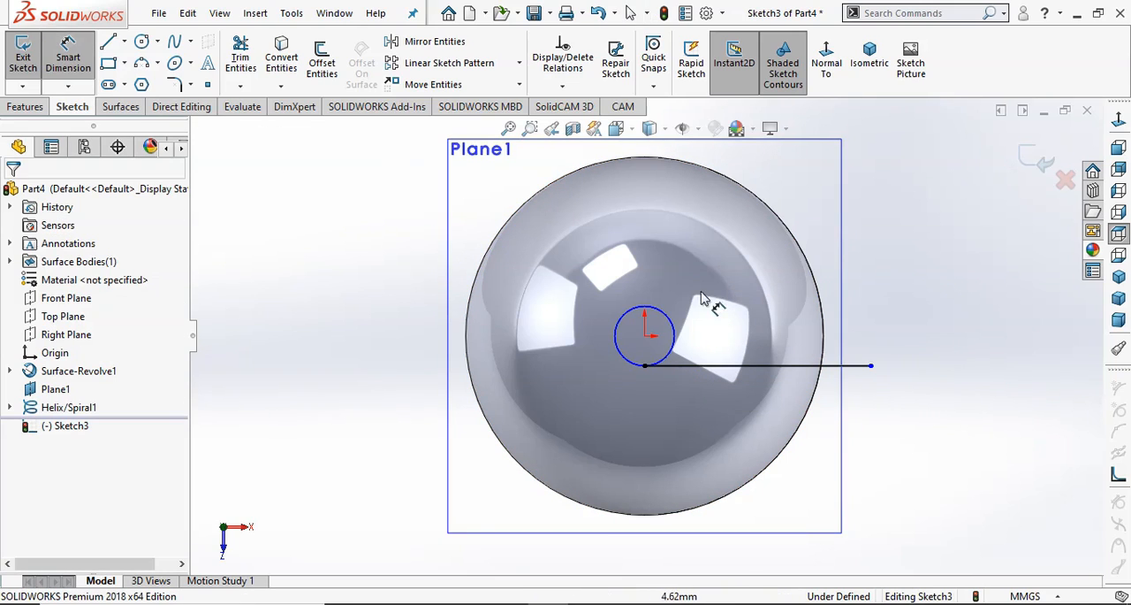
left_click(723, 374)
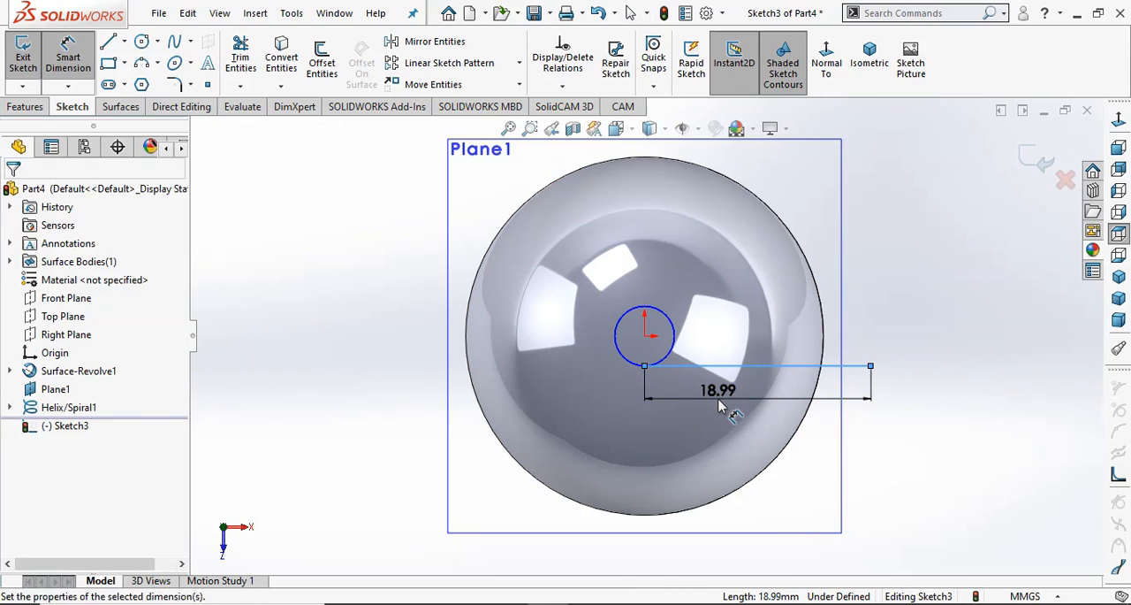
left_click(721, 406)
type("18")
key("Return")
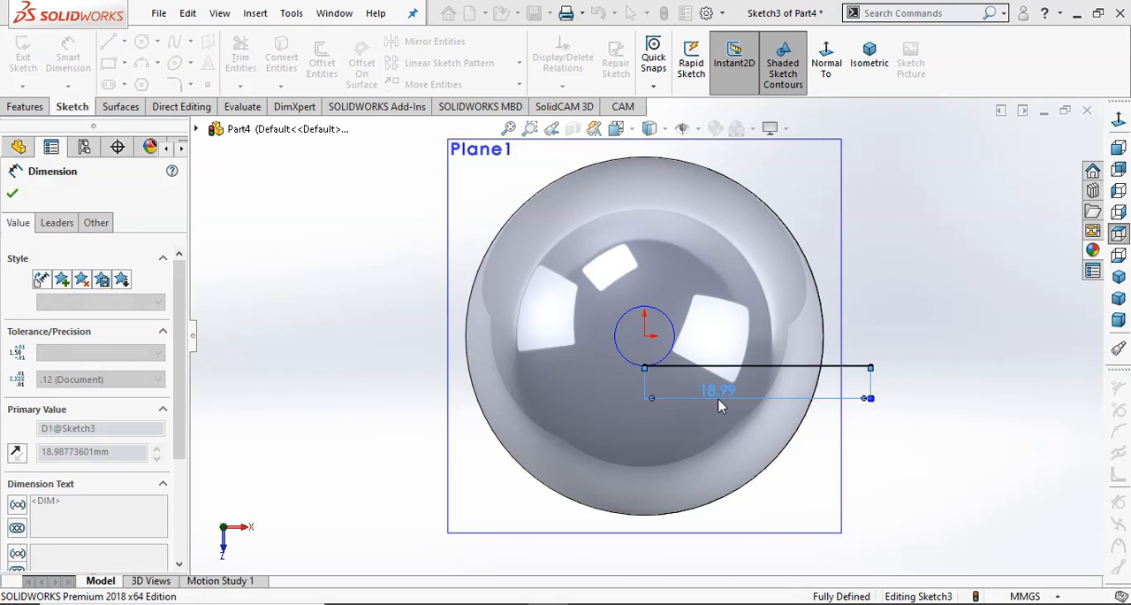
left_click(975, 310)
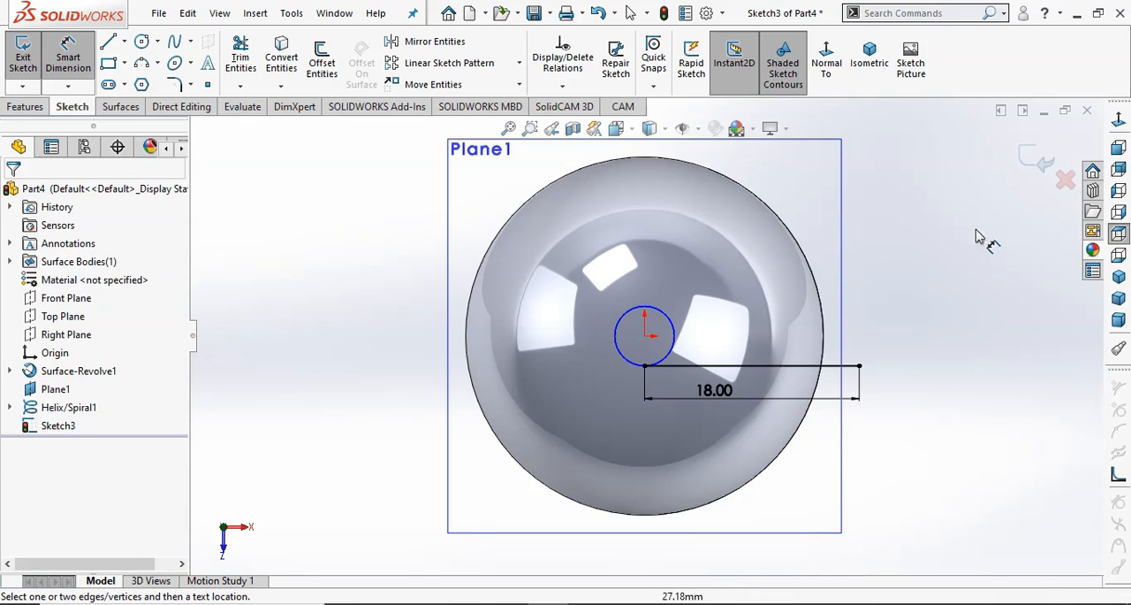
key("ctrl+b")
Create a swept surface using the 18 mm line sketch as the profile and the helix as the path.
left_click(925, 388)
mouse_move(926, 389)
middle_mouse_down()
mouse_move(933, 331)
mouse_move(920, 241)
middle_mouse_up()
scroll(910, 277, "up", 1)
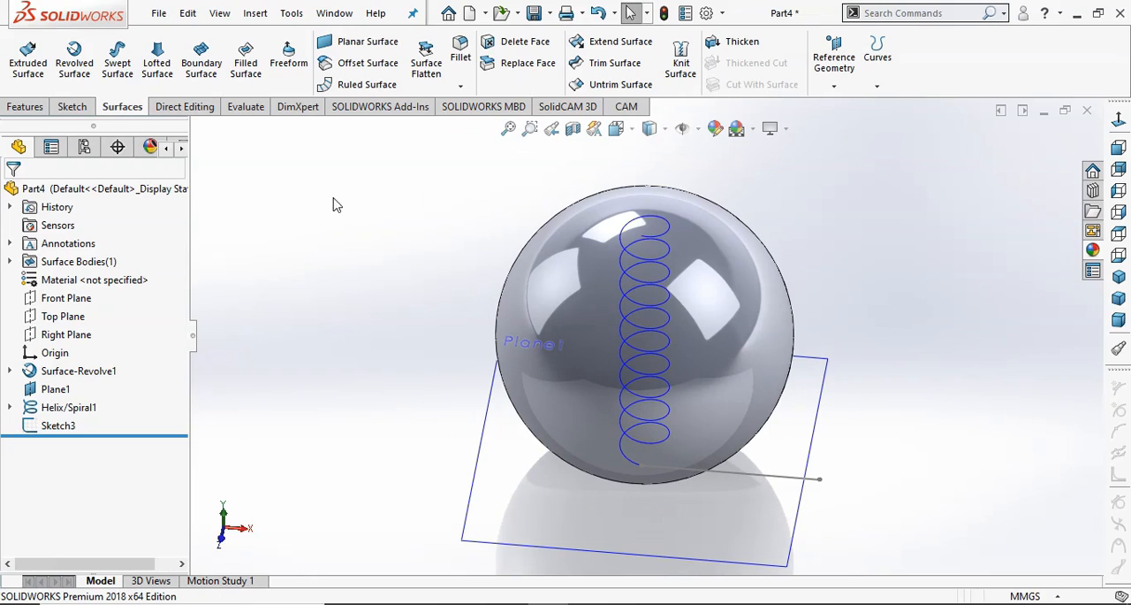
left_click(117, 64)
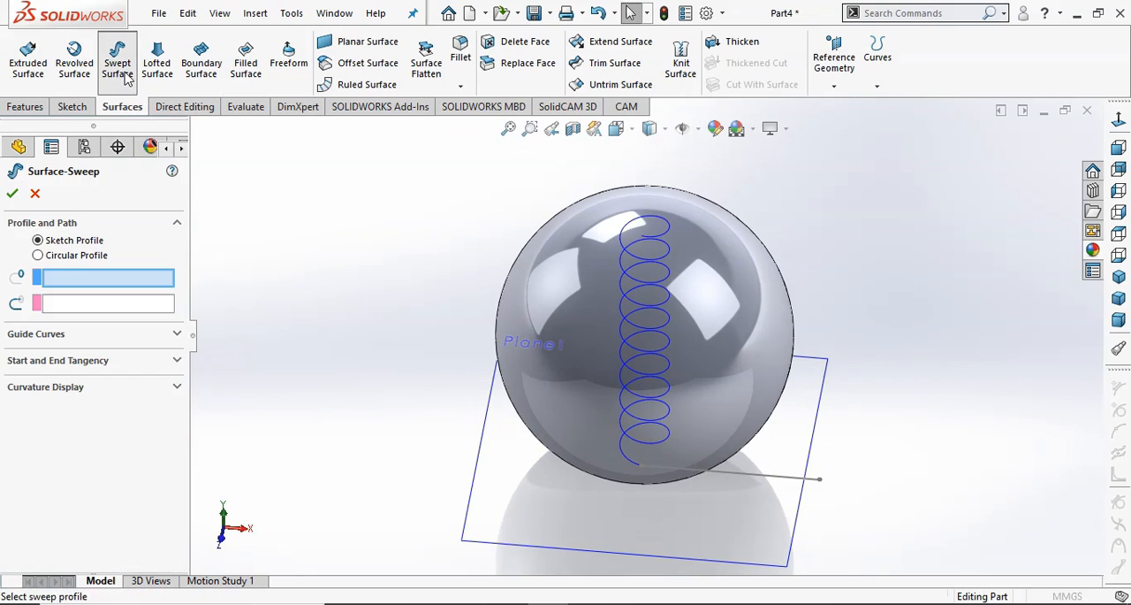
left_click(803, 482)
left_click(661, 438)
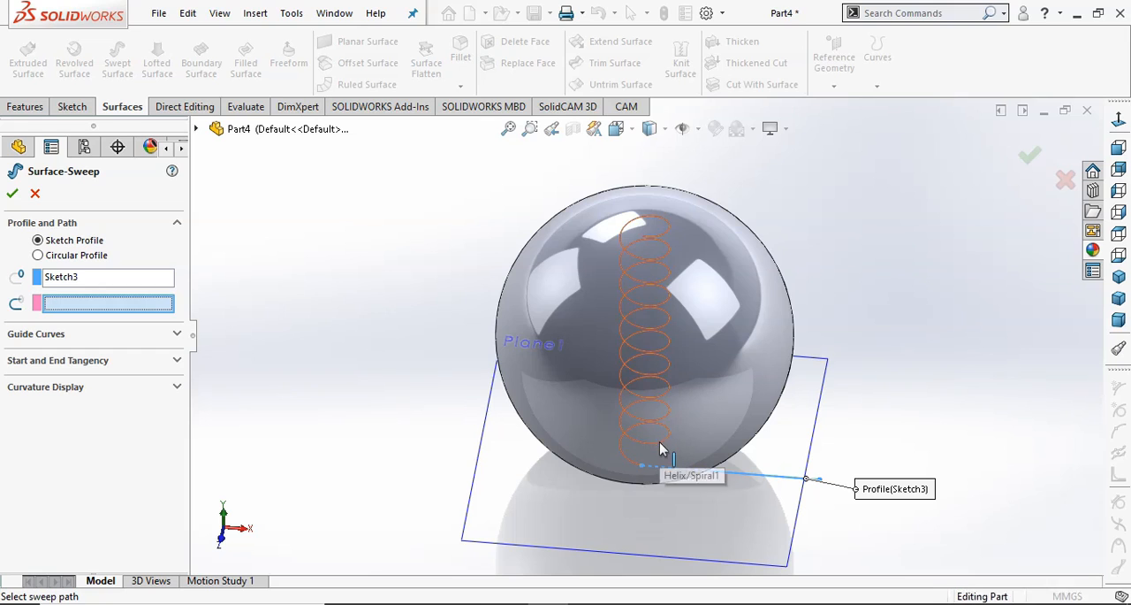
left_click(13, 196)
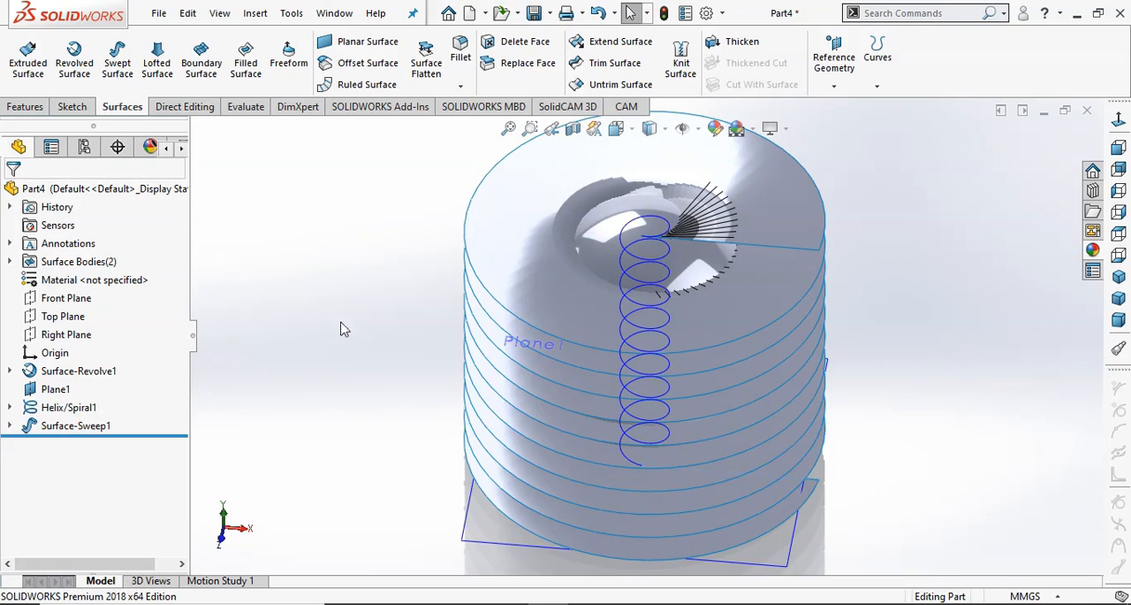
Hide the tangent plane and the helix curve.
middle_click_drag(400, 331, 386, 240)
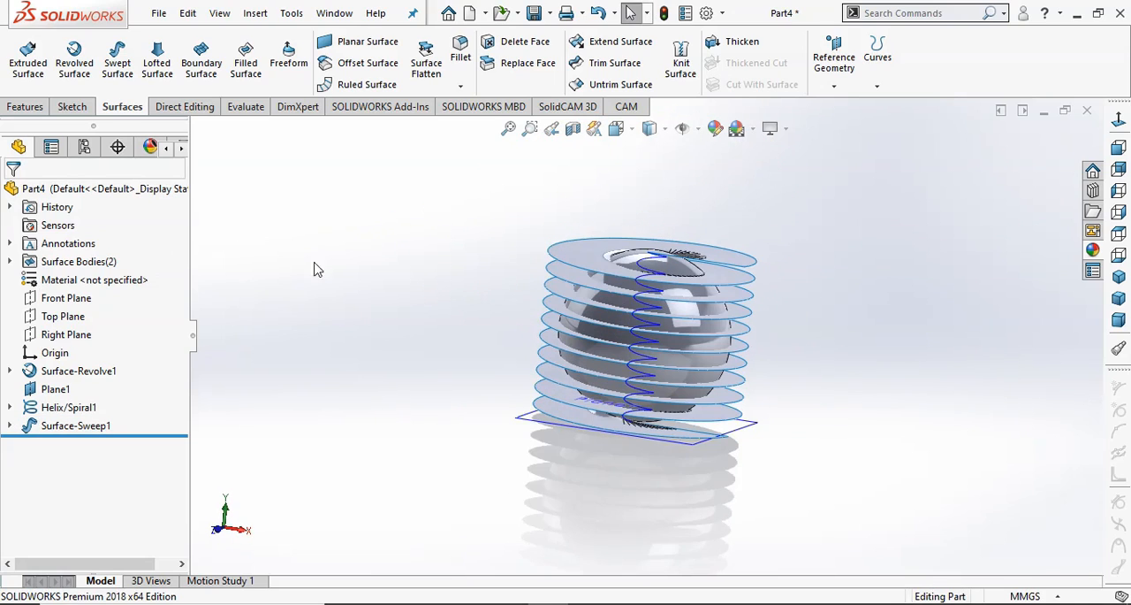
left_click(60, 389)
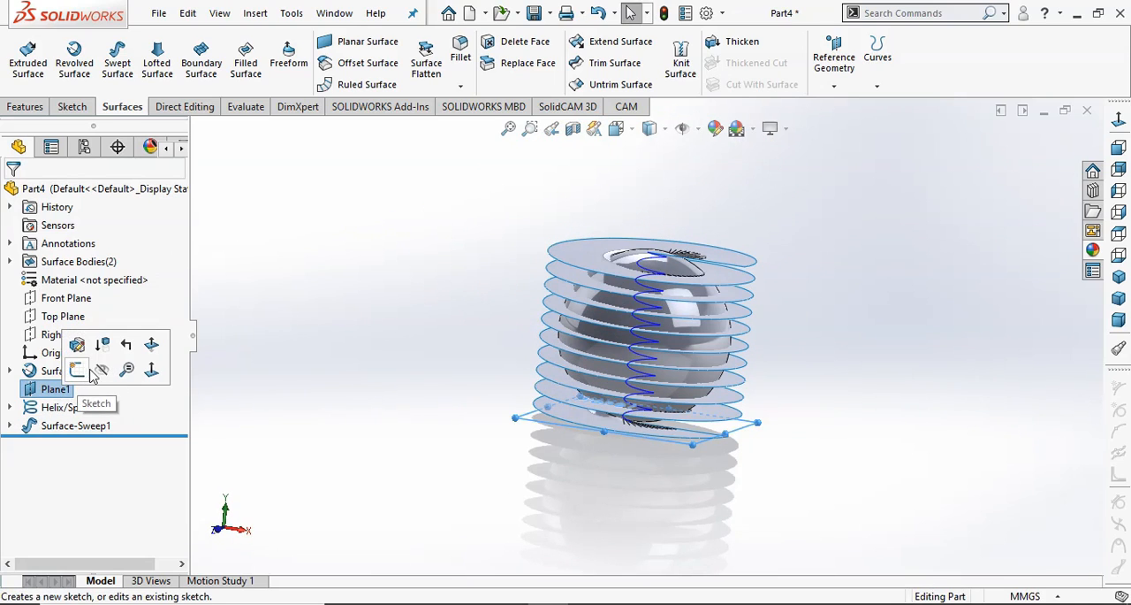
left_click(102, 370)
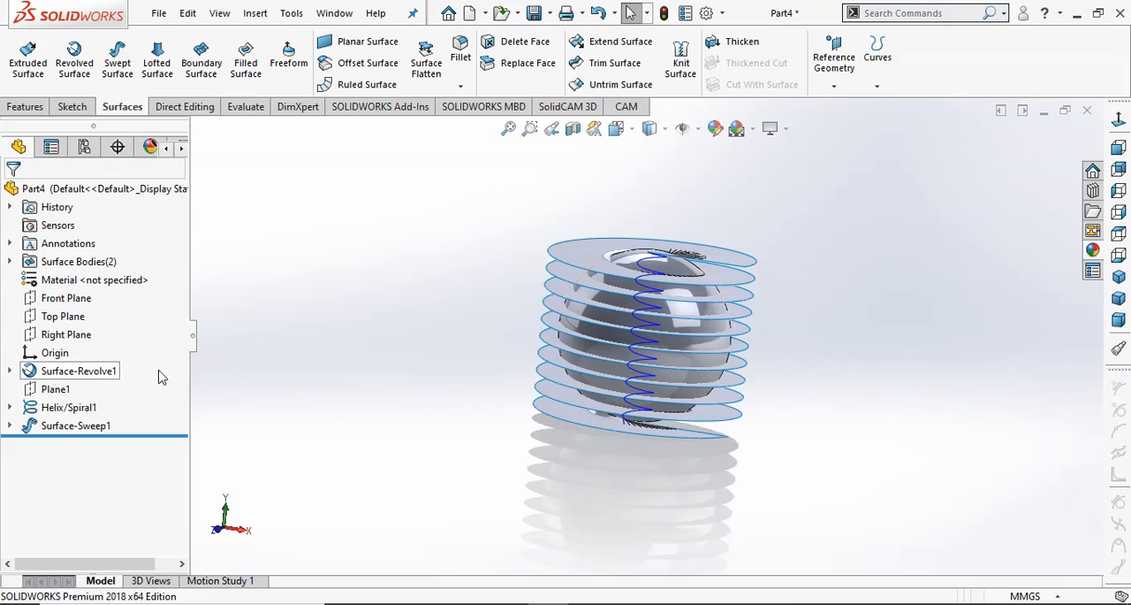
left_click(81, 406)
left_click(96, 377)
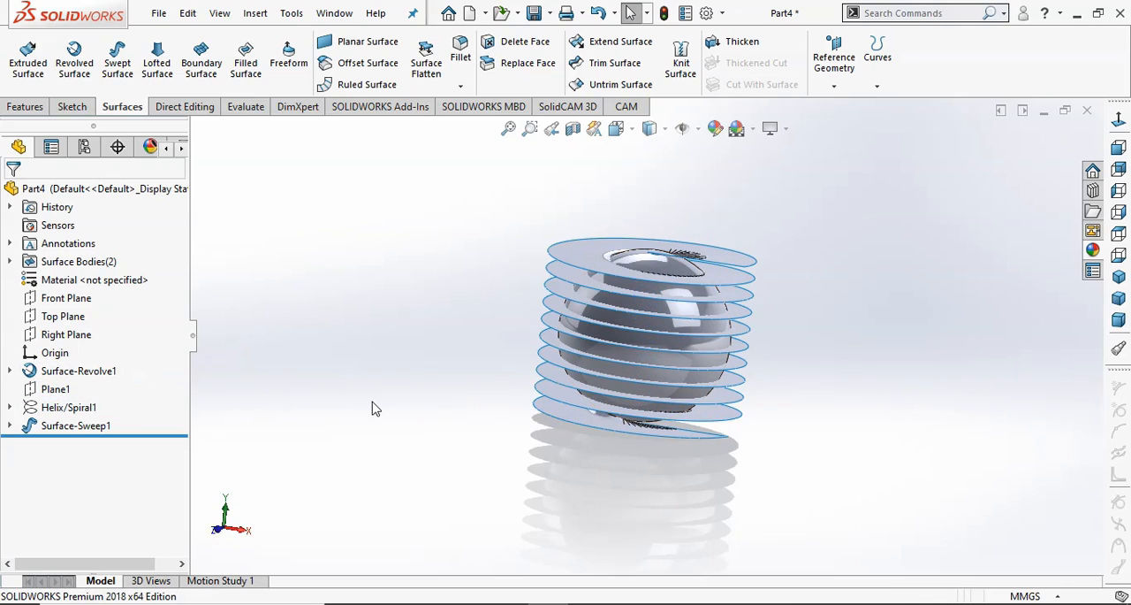
Create a 3D sketch with the Intersection Curve of the spherical face and the helical swept face, and exit the sketch.
left_click(293, 13)
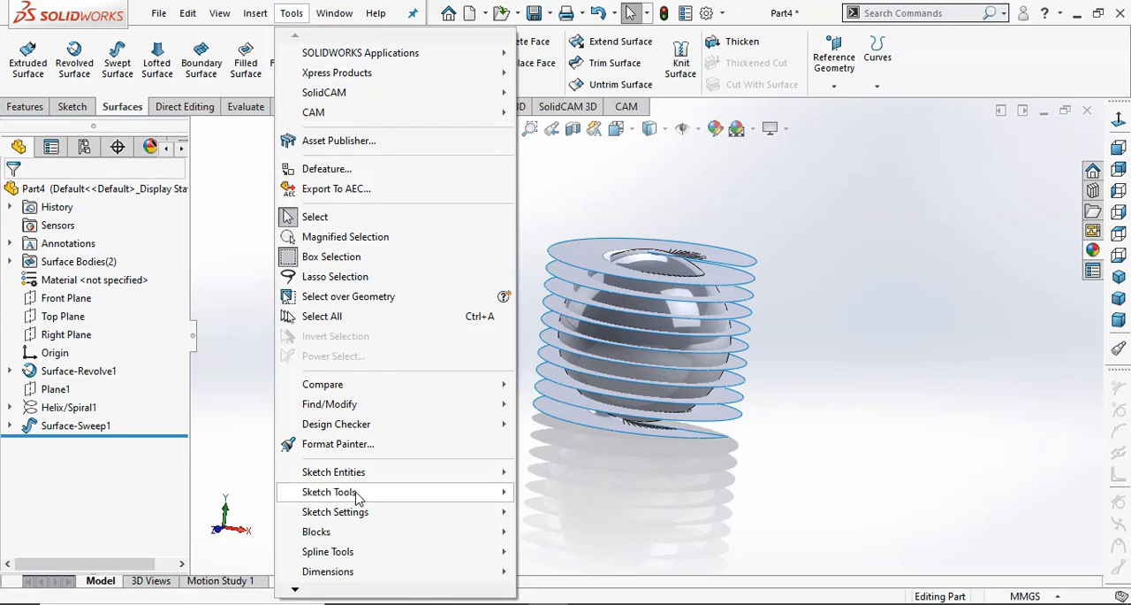
mouse_move(458, 495)
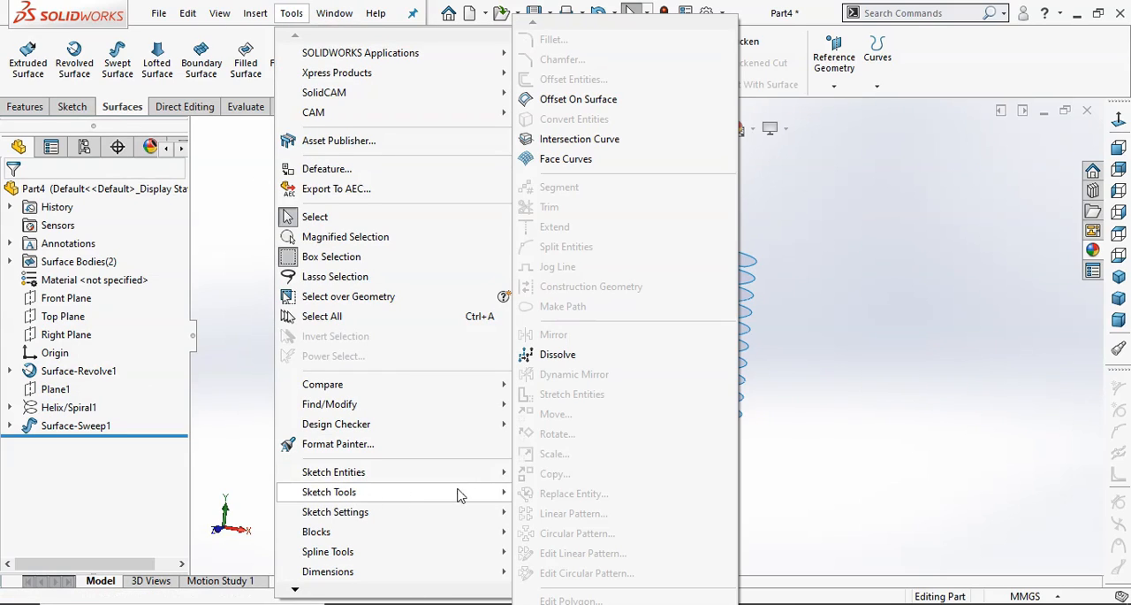
left_click(599, 144)
scroll(487, 325, "up", 3)
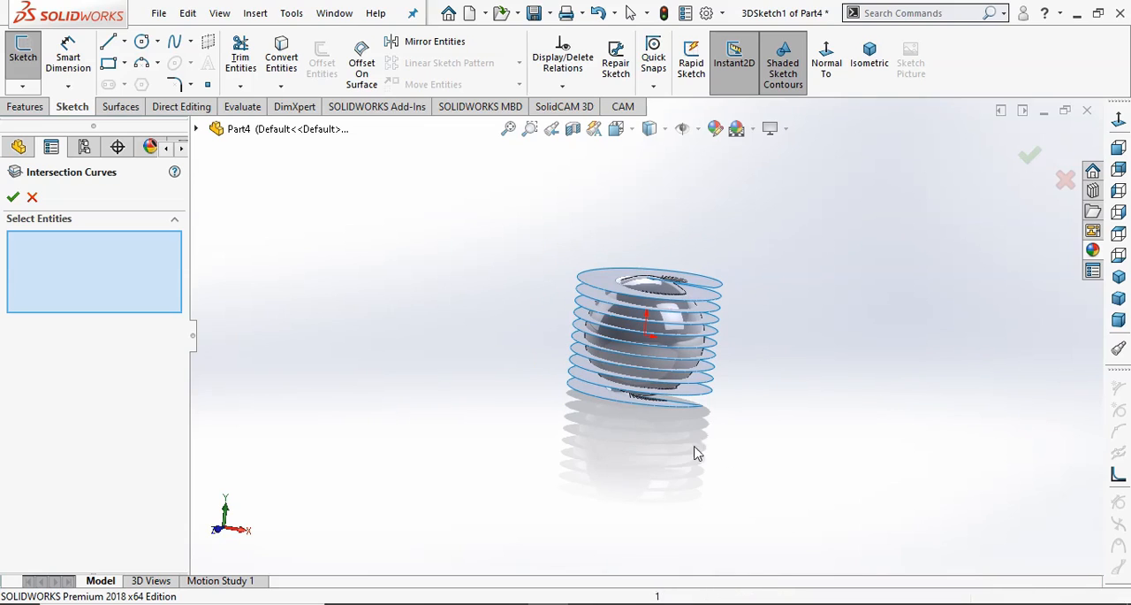
left_click(661, 304)
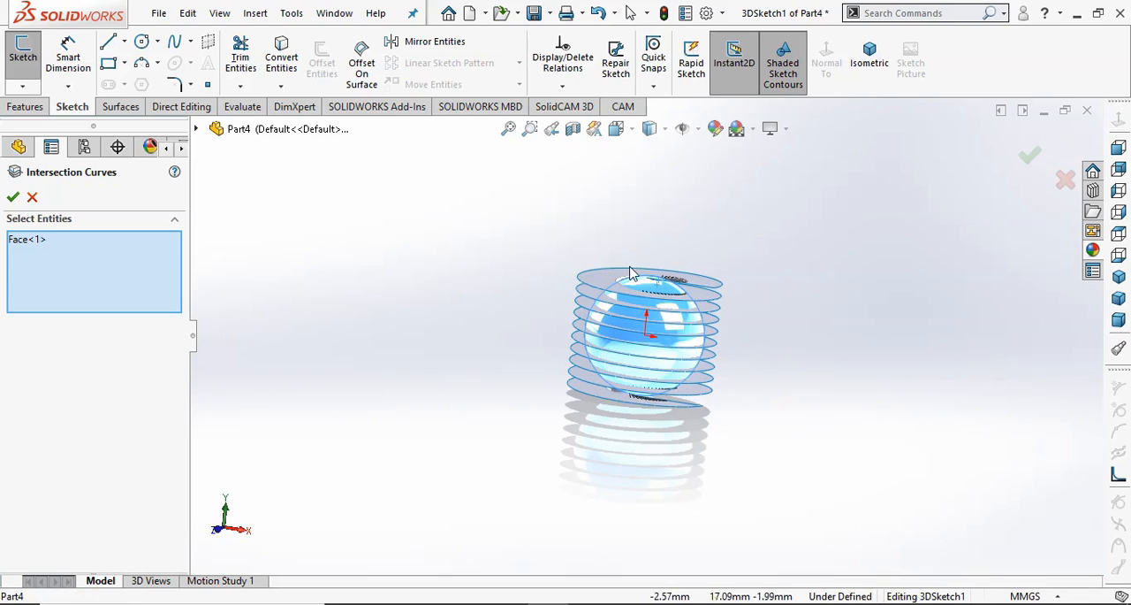
left_click(599, 285)
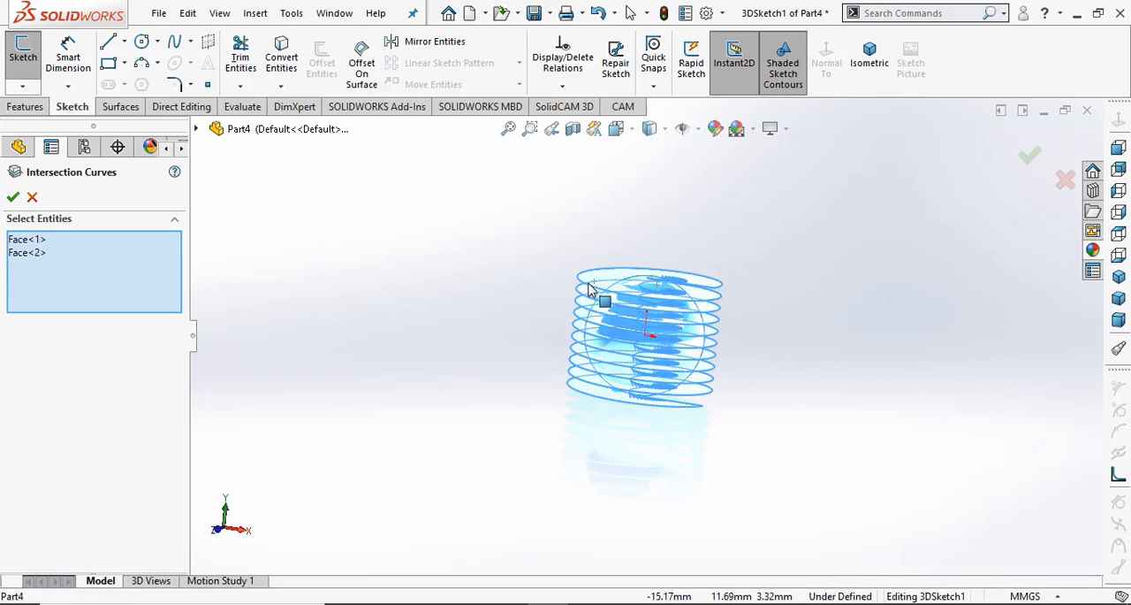
left_click(12, 198)
scroll(934, 392, "down", 5)
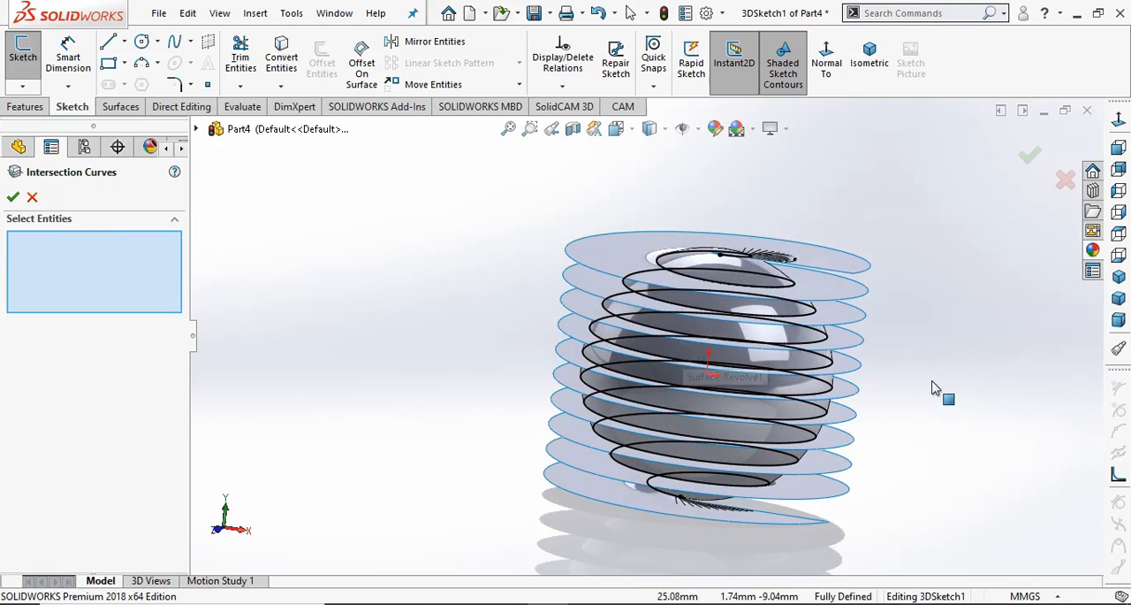
middle_click_drag(934, 392, 926, 415)
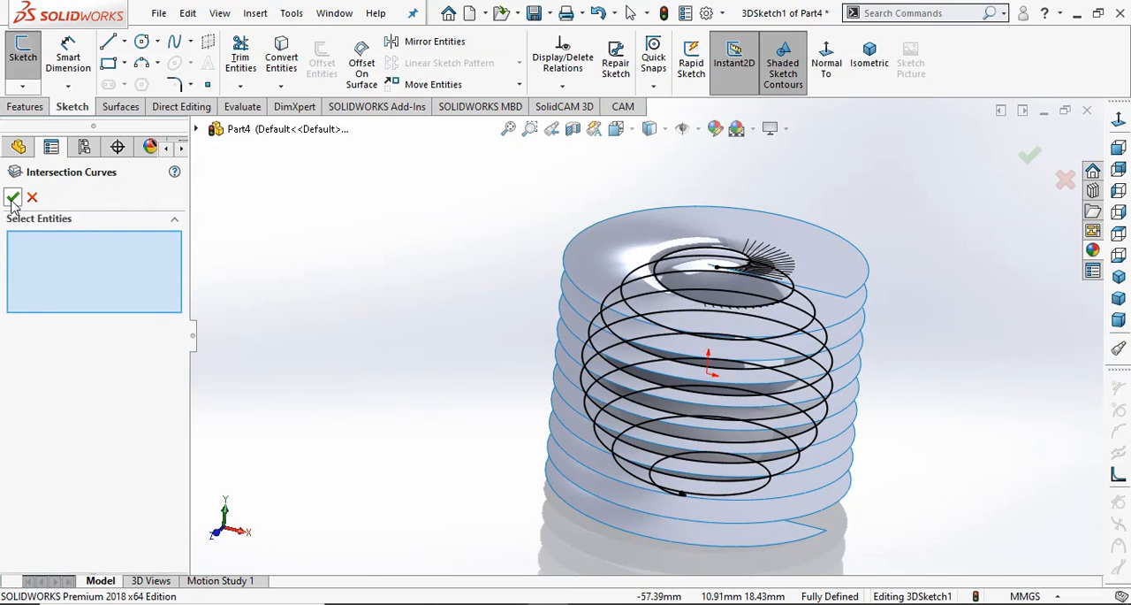
left_click(13, 198)
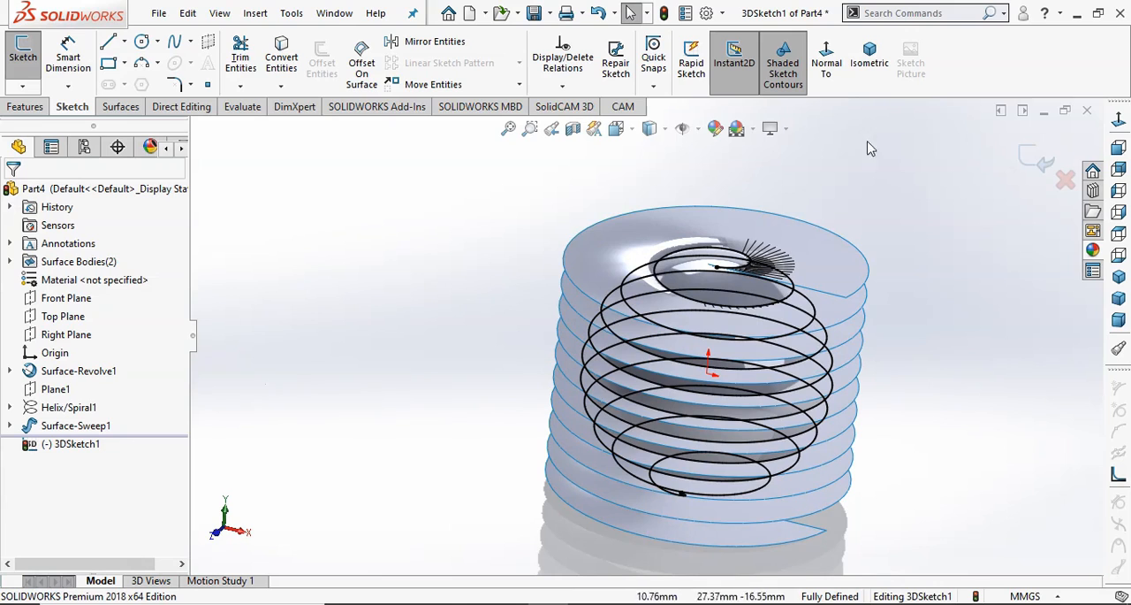
left_click(1039, 159)
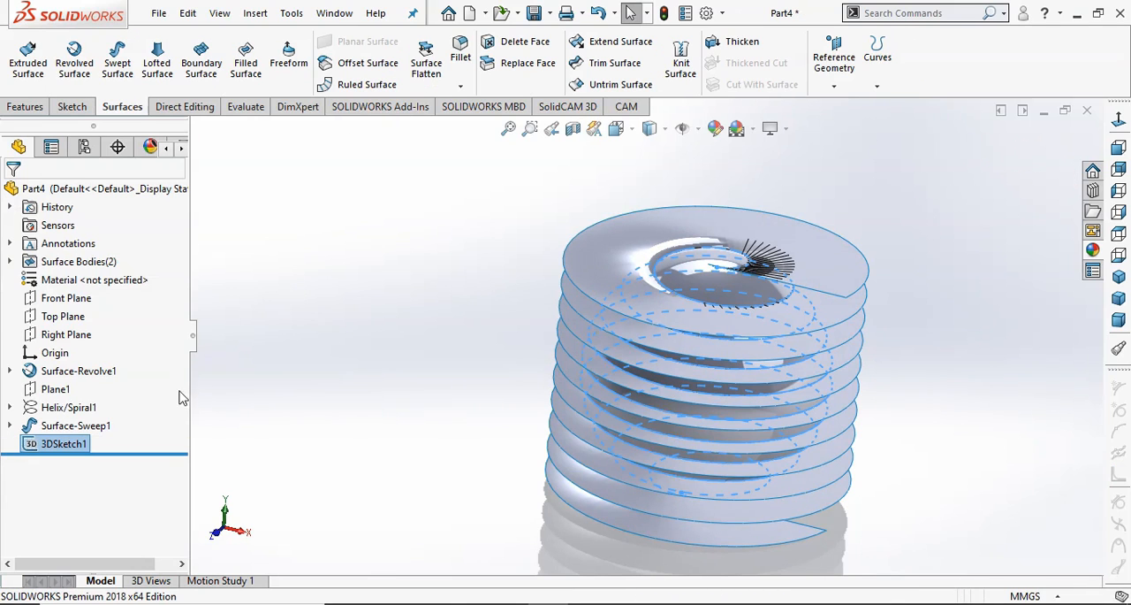
Hide the helical swept surface and the spherical surface, leaving the intersection curve in view.
left_click(580, 282)
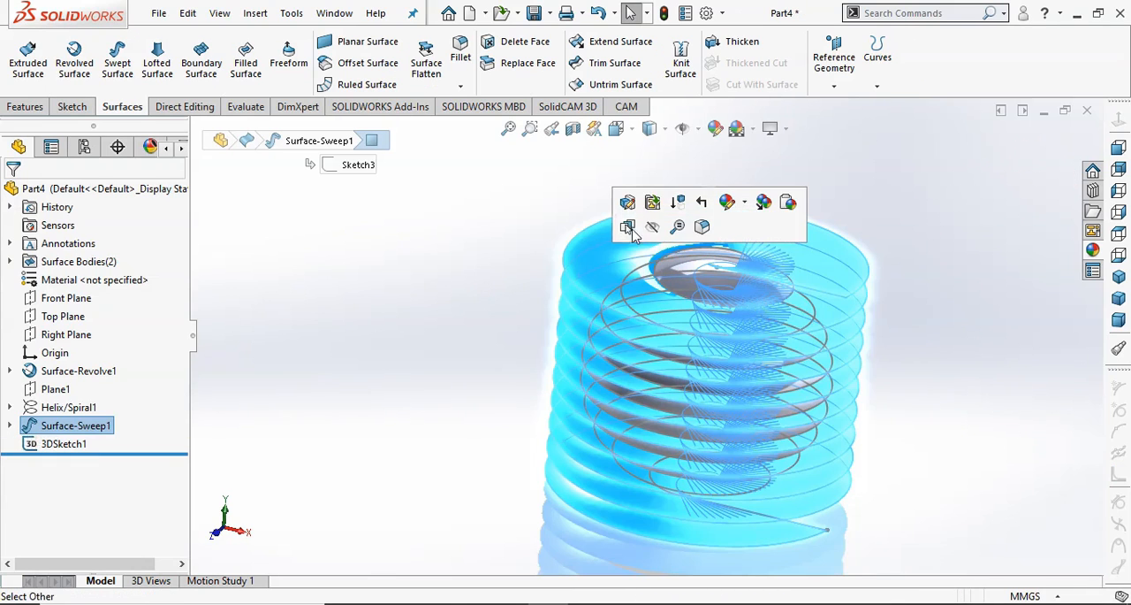
left_click(652, 226)
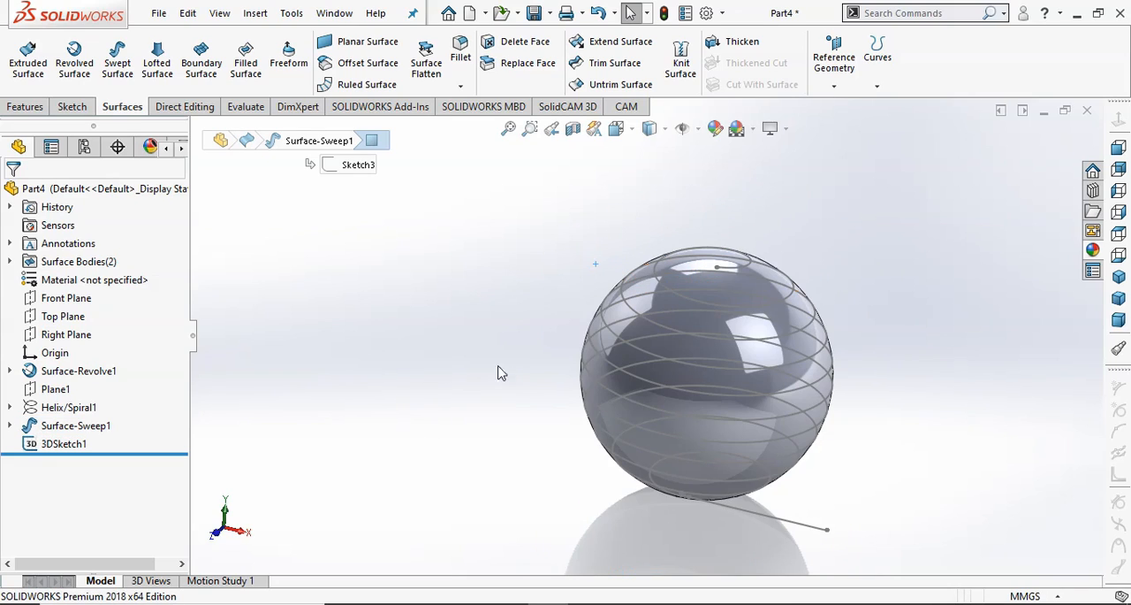
scroll(683, 409, "down", 3)
left_click(731, 179)
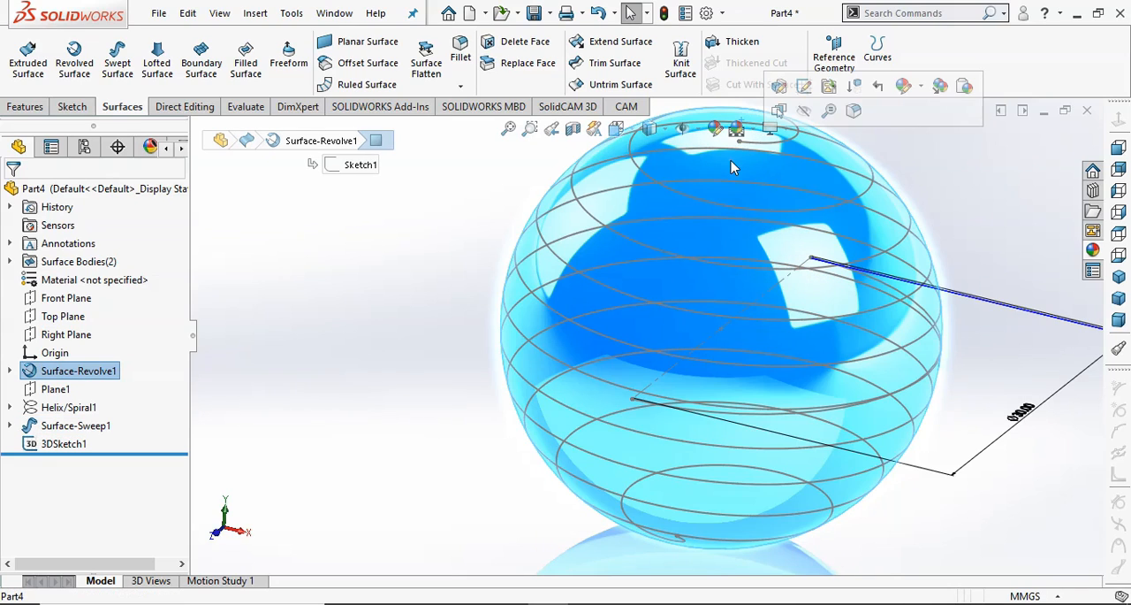
left_click(804, 115)
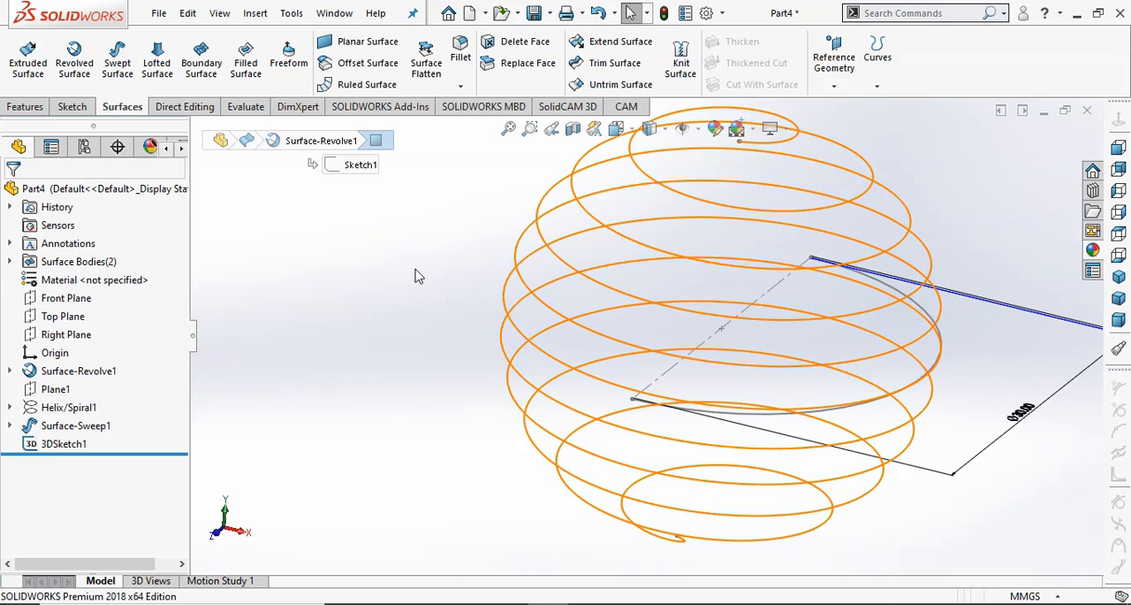
Create a solid Swept Boss/Base with a circular profile of 0.80 mm diameter, using the 3D intersection curve as the path.
scroll(415, 280, "up", 2)
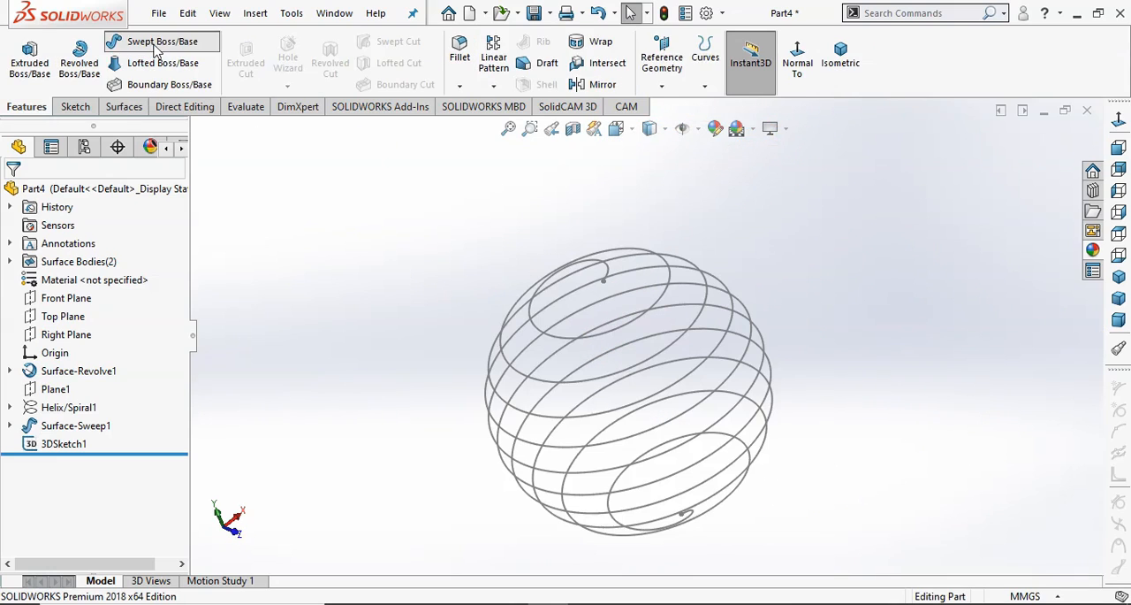
left_click(158, 42)
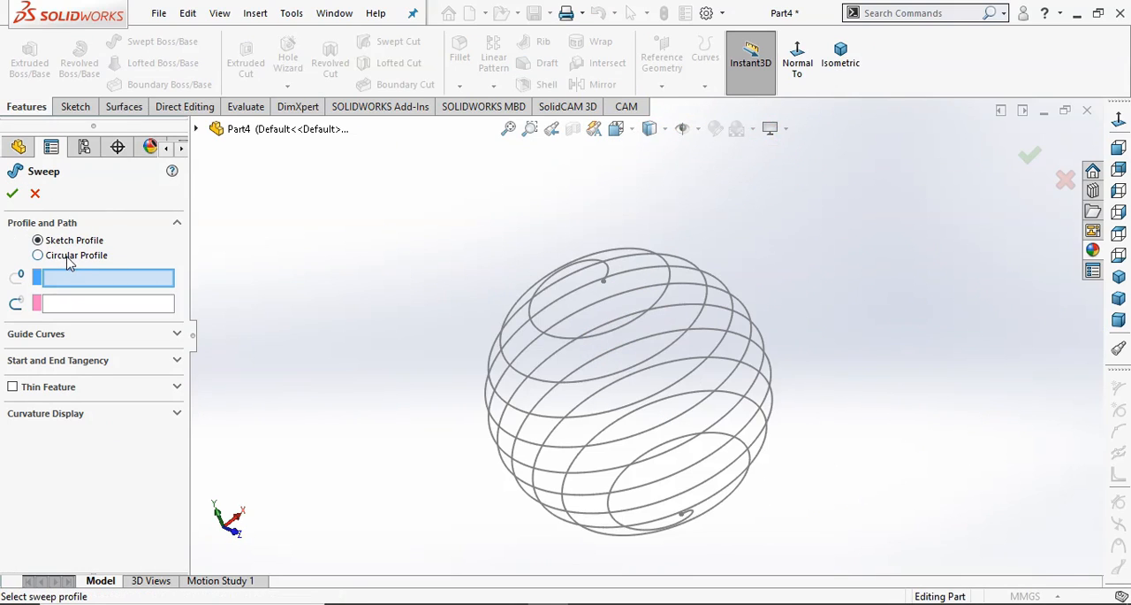
left_click(38, 255)
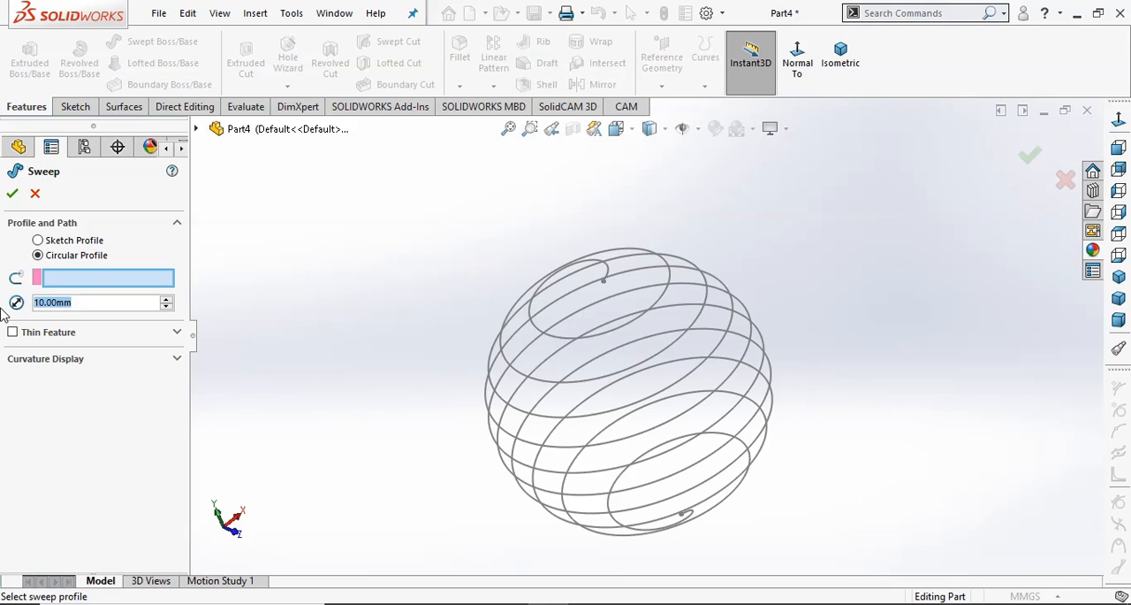
type("1")
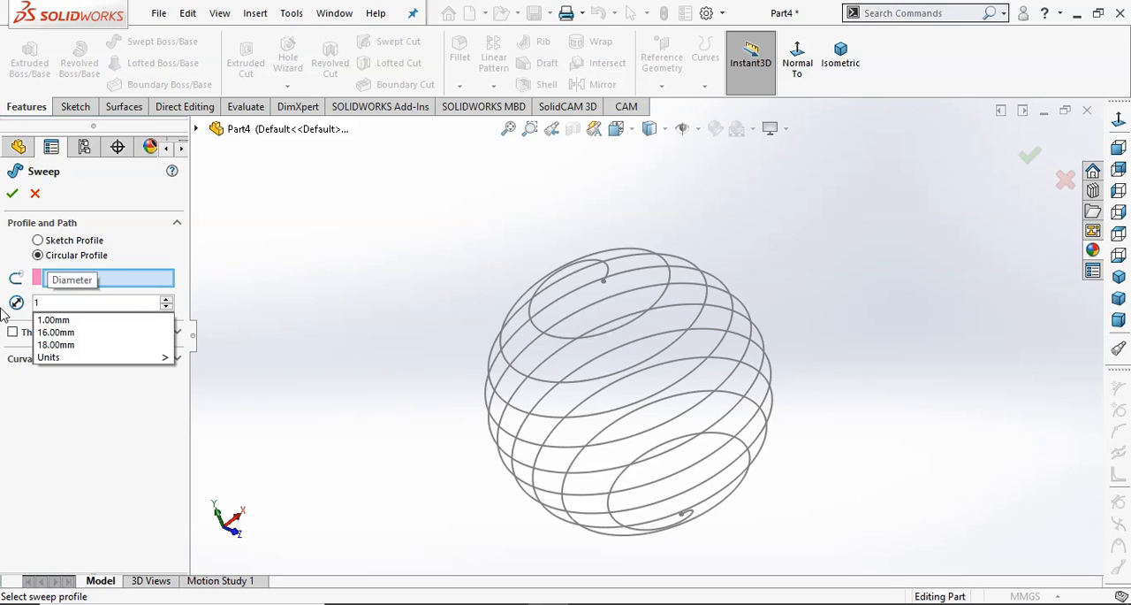
key("BackSpace")
type(".8")
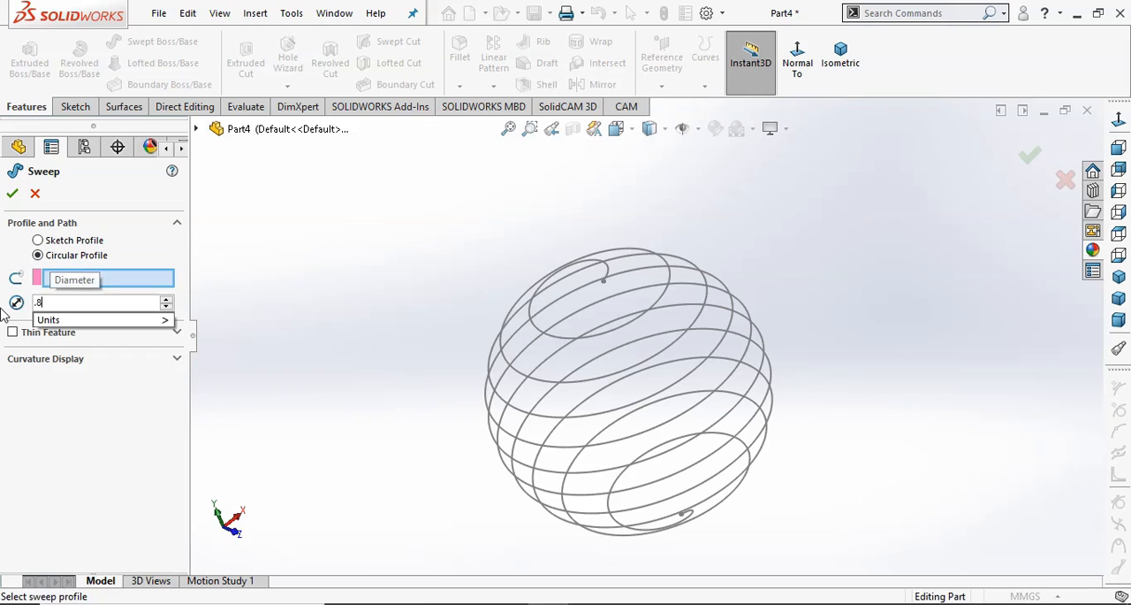
left_click(82, 418)
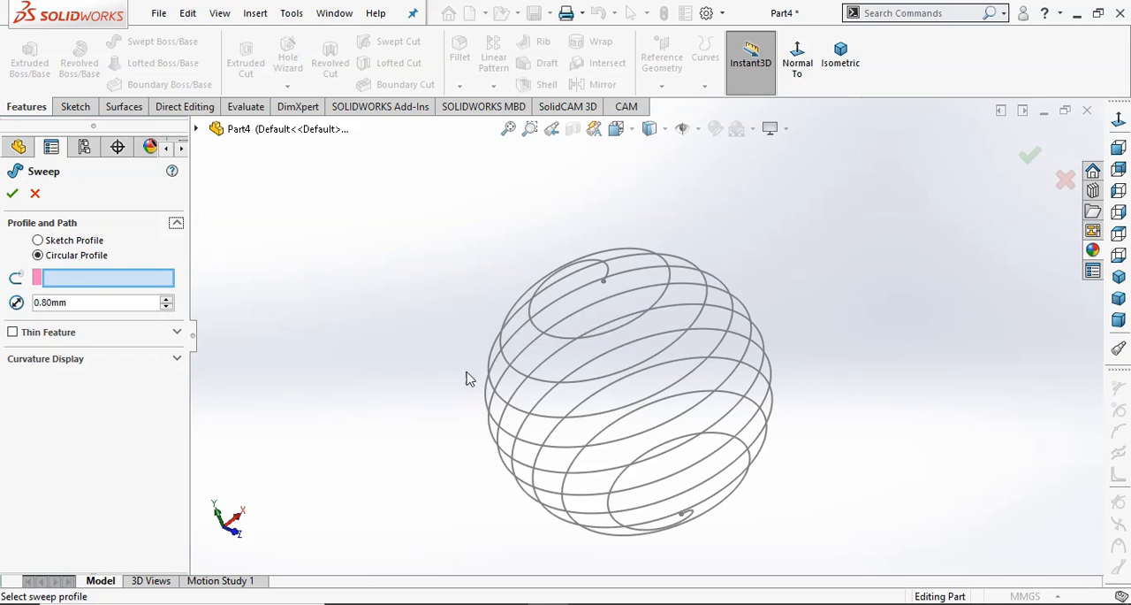
left_click(525, 375)
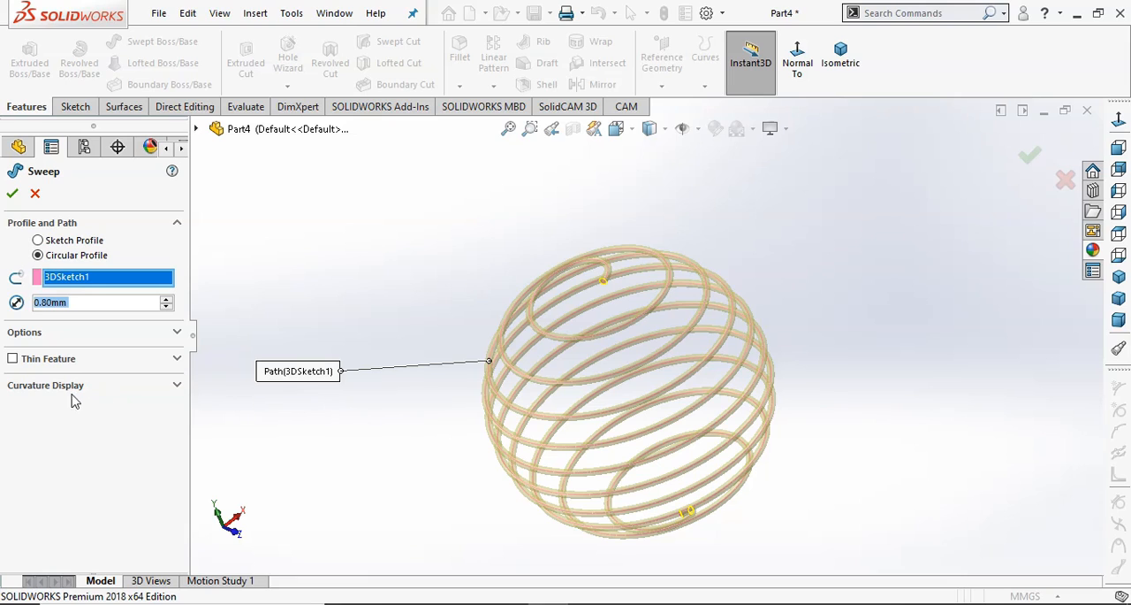
left_click(12, 198)
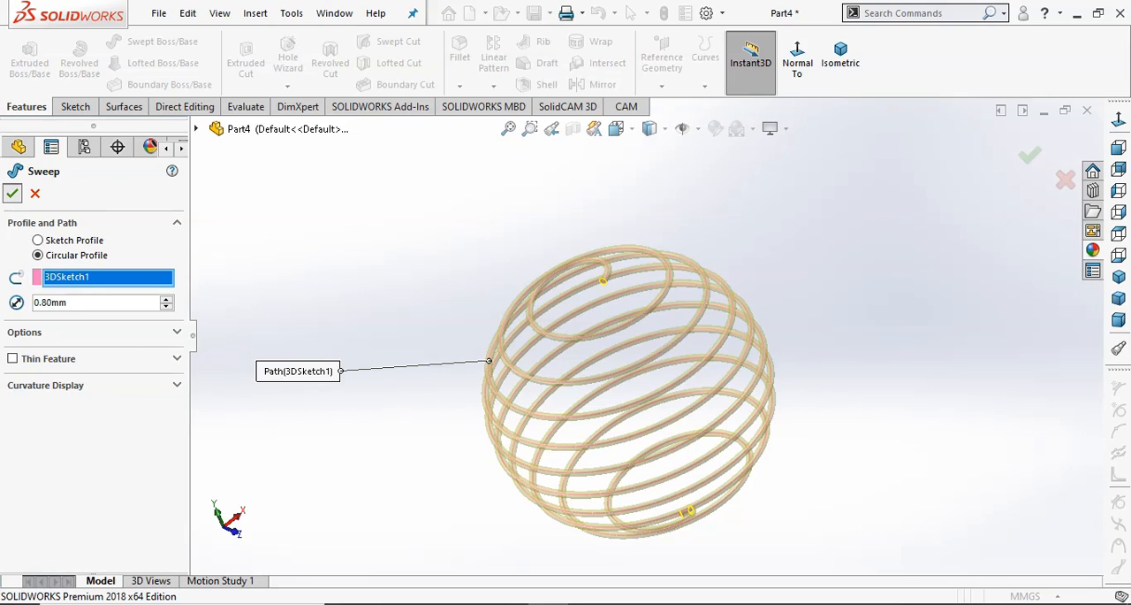
left_click(405, 269)
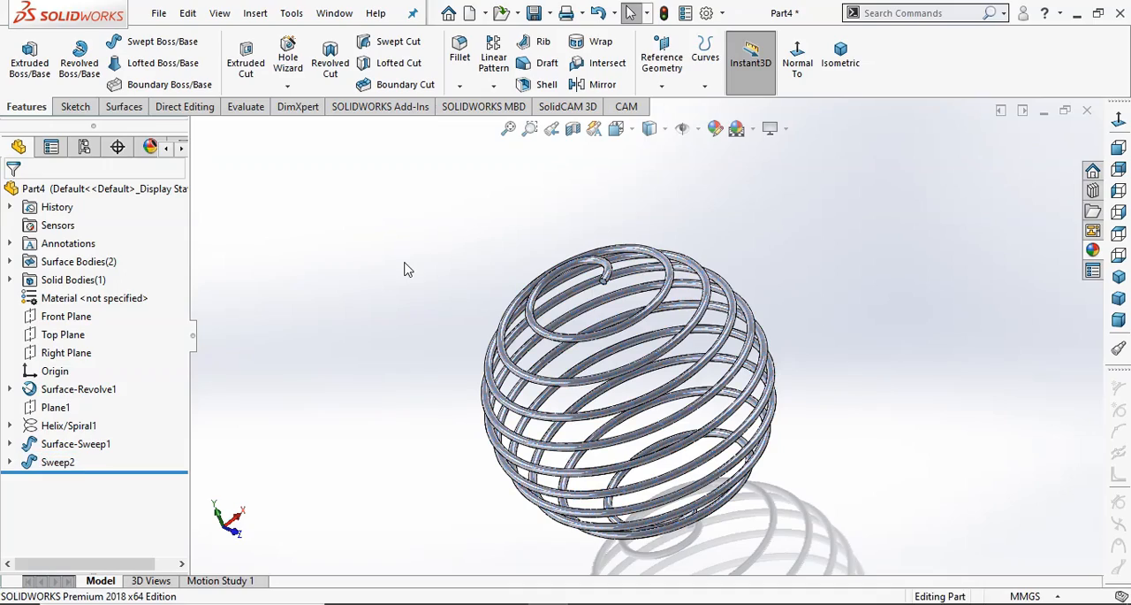
Examine the swept spherical spiral from several angles and zoom levels, including the standard isometric and front views.
middle_click_drag(469, 300, 498, 382)
scroll(557, 440, "up", 2)
scroll(692, 408, "down", 2)
scroll(747, 289, "down", 2)
middle_click_drag(749, 313, 761, 222)
scroll(763, 226, "up", 3)
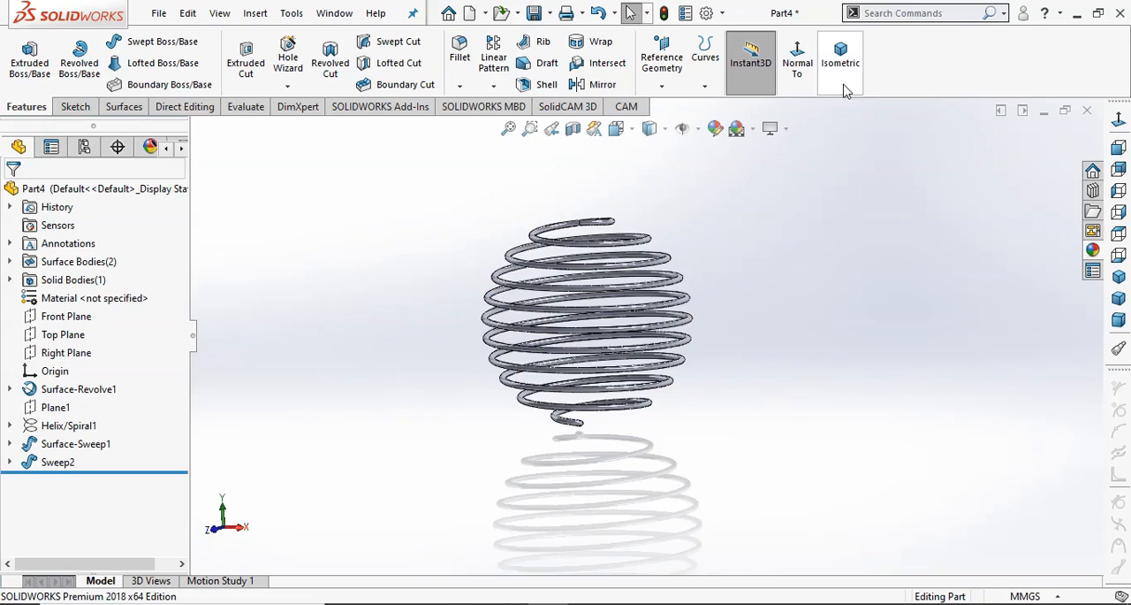
left_click(844, 67)
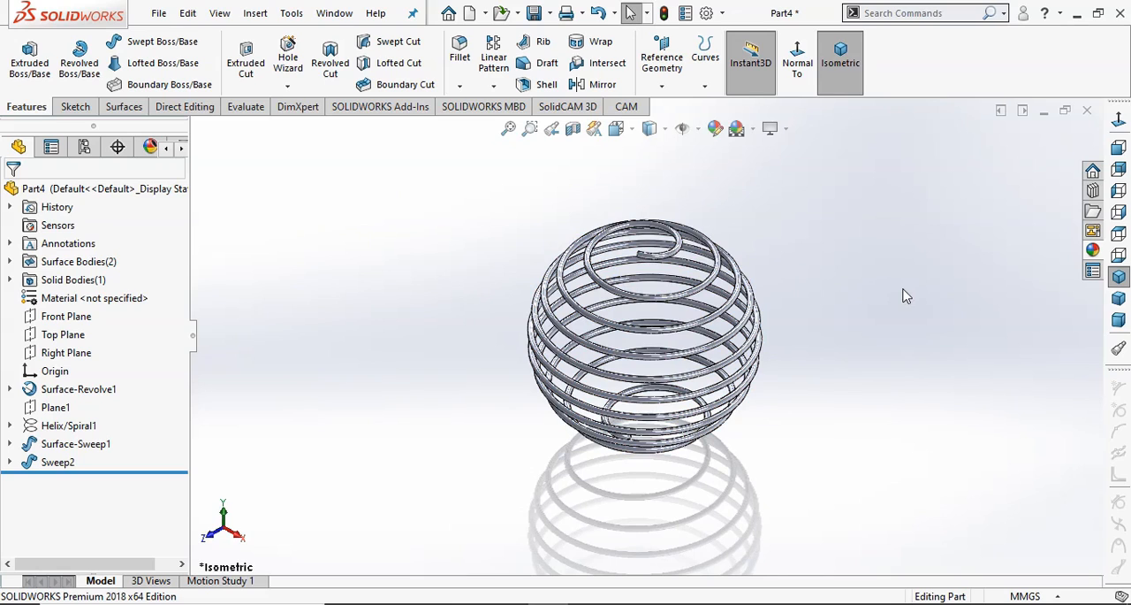
left_click(1119, 149)
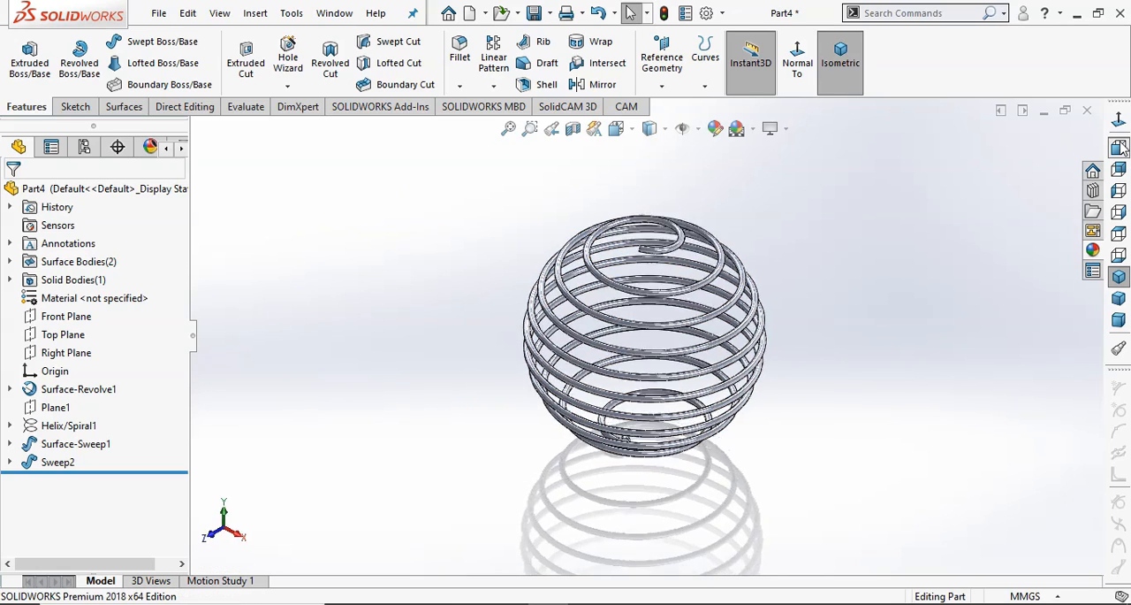